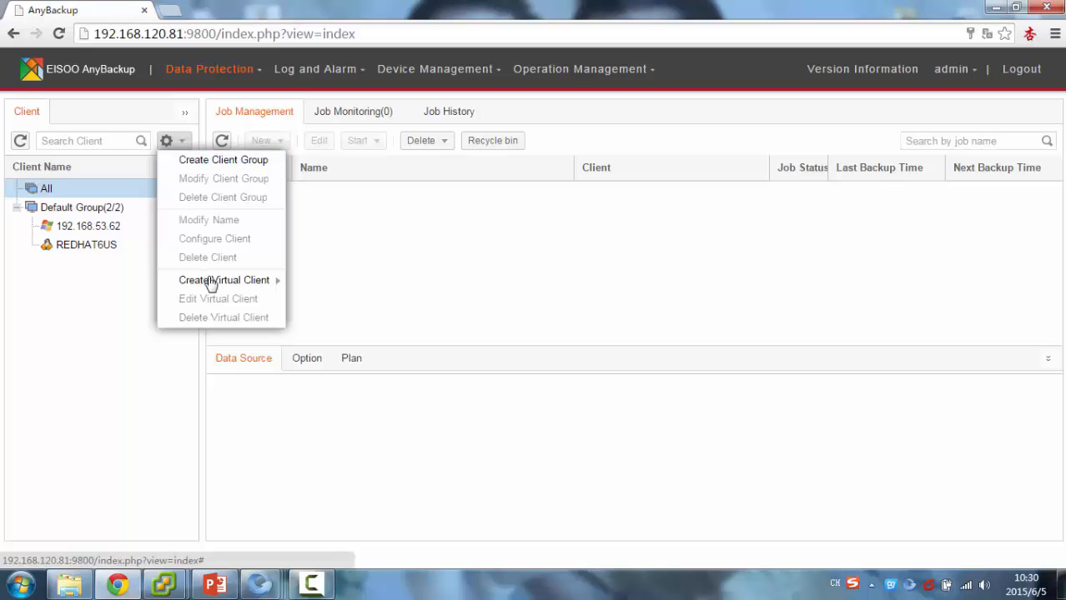
- Start a new VMware vCenter/ESXi virtual client with IP address 192.168.240.205 and username root
{"action": "mouse_move", "coordinate": [210, 282]}
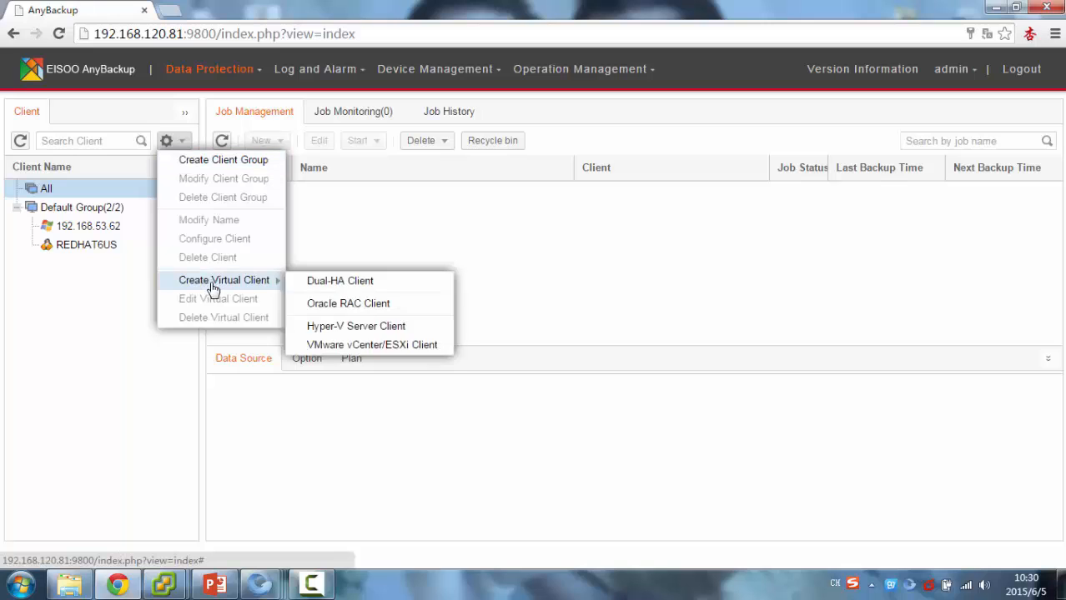
{"action": "left_click", "coordinate": [357, 344]}
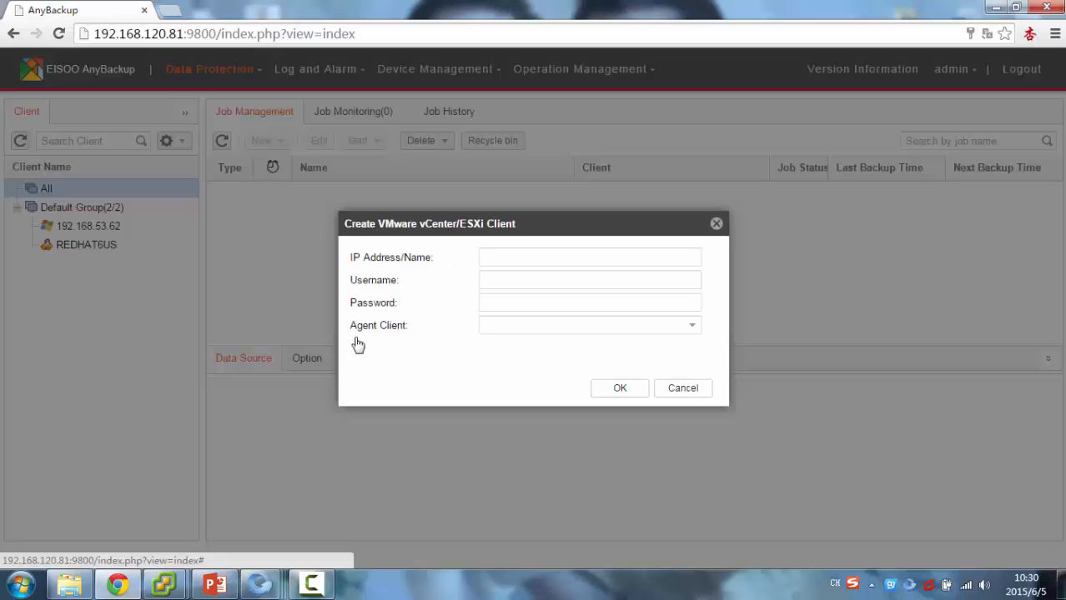
{"action": "left_click", "coordinate": [514, 257]}
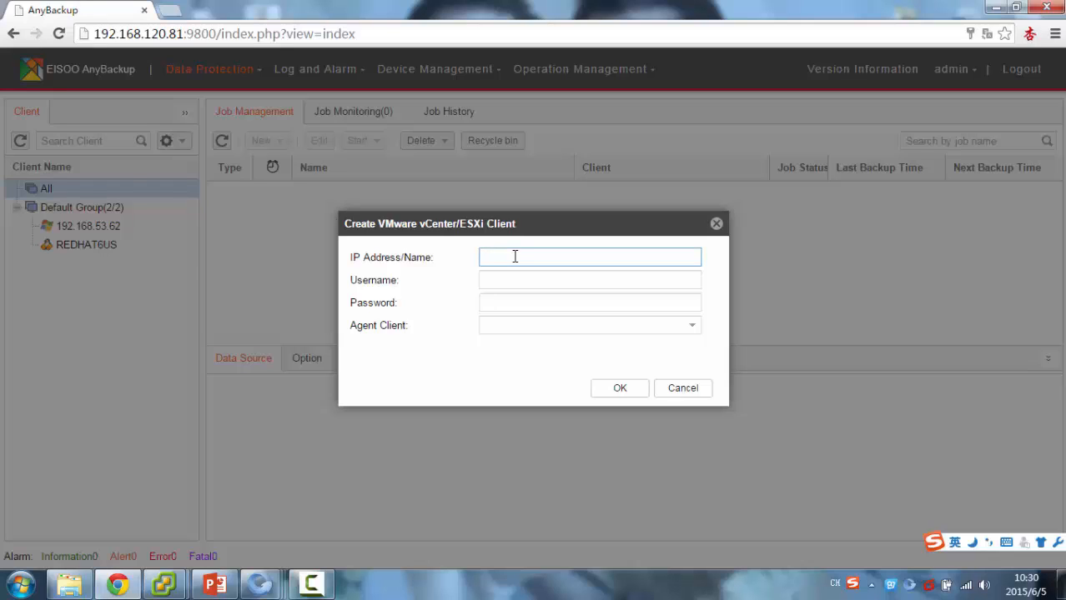
{"action": "type", "text": "192.168.240.205"}
{"action": "left_click", "coordinate": [607, 280]}
{"action": "type", "text": "rott"}
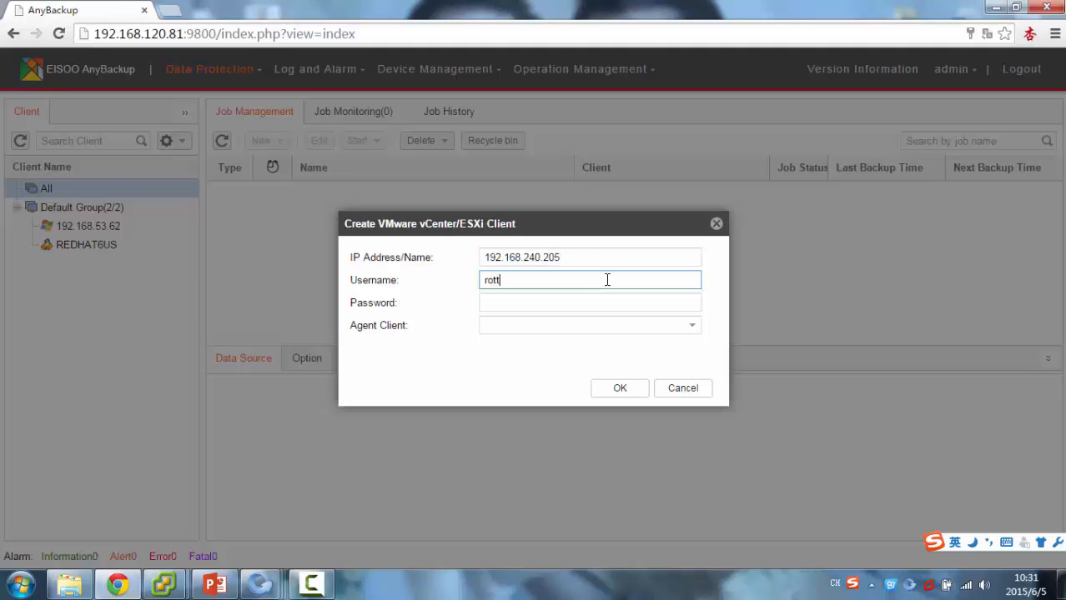
{"action": "key", "text": "BackSpace"}
{"action": "key", "text": "BackSpace"}
{"action": "type", "text": "ot"}
- Enter the account password, assign RH5-2.localdomain.Infoworks(192.168.120.81) as agent client, and create the virtual client
{"action": "left_click", "coordinate": [550, 302]}
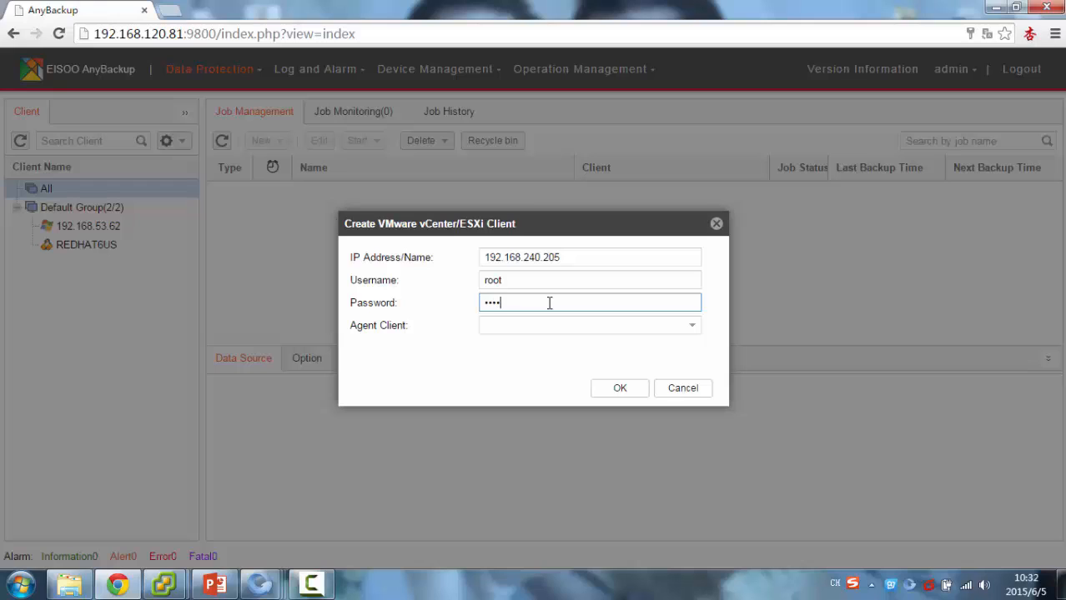
{"action": "left_click", "coordinate": [567, 327]}
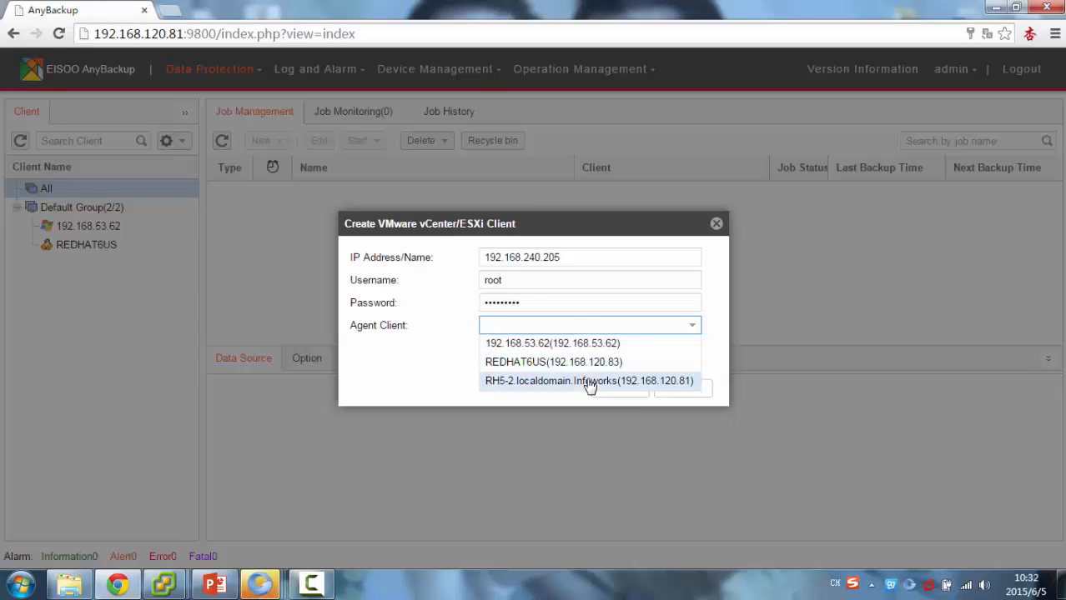
{"action": "left_click", "coordinate": [590, 382]}
{"action": "left_click", "coordinate": [629, 388]}
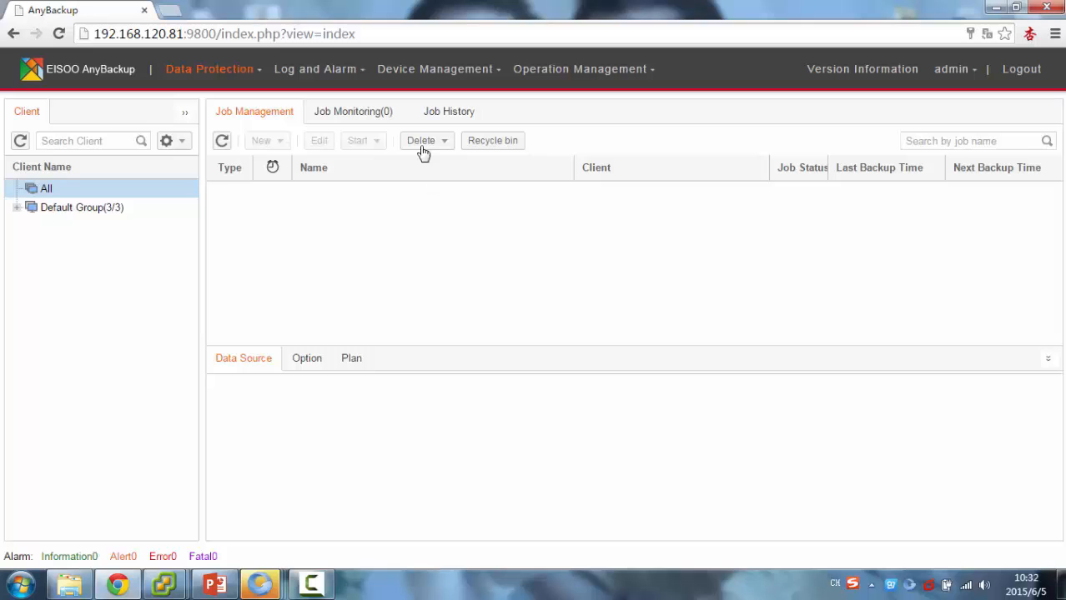
- Go to Media Server Management and show the media list of the RH5-2.localdomain.Infoworks server
{"action": "mouse_move", "coordinate": [467, 85]}
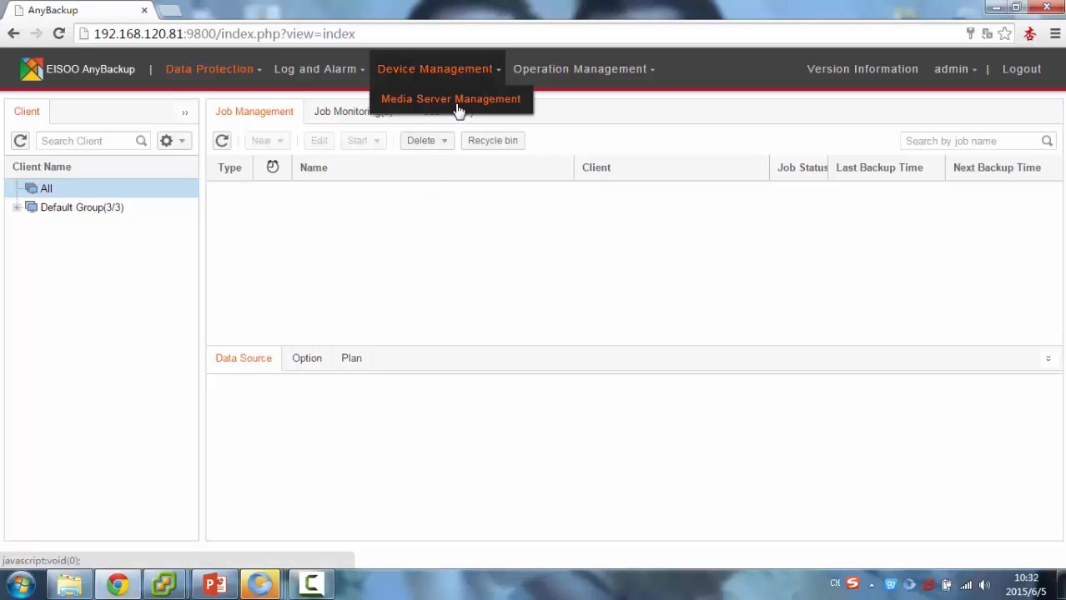
{"action": "left_click", "coordinate": [458, 100]}
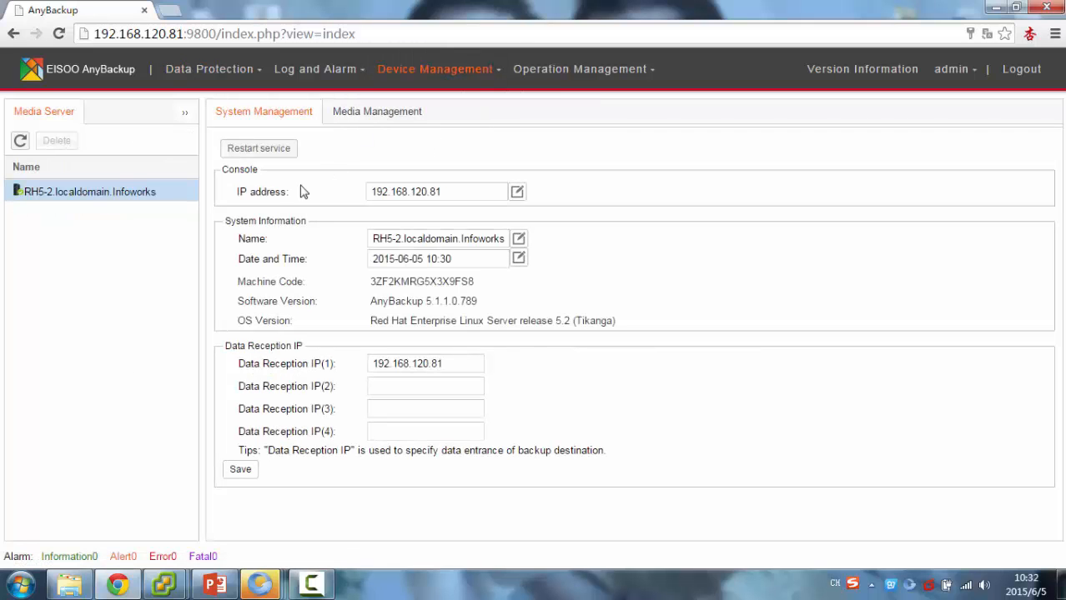
{"action": "left_click", "coordinate": [411, 370]}
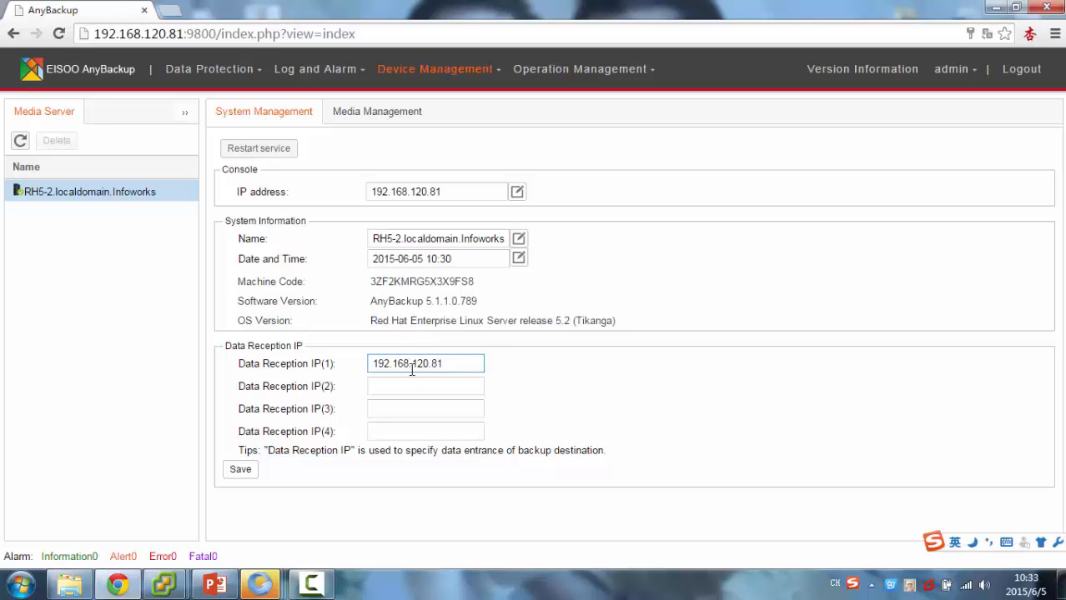
{"action": "left_click", "coordinate": [379, 114]}
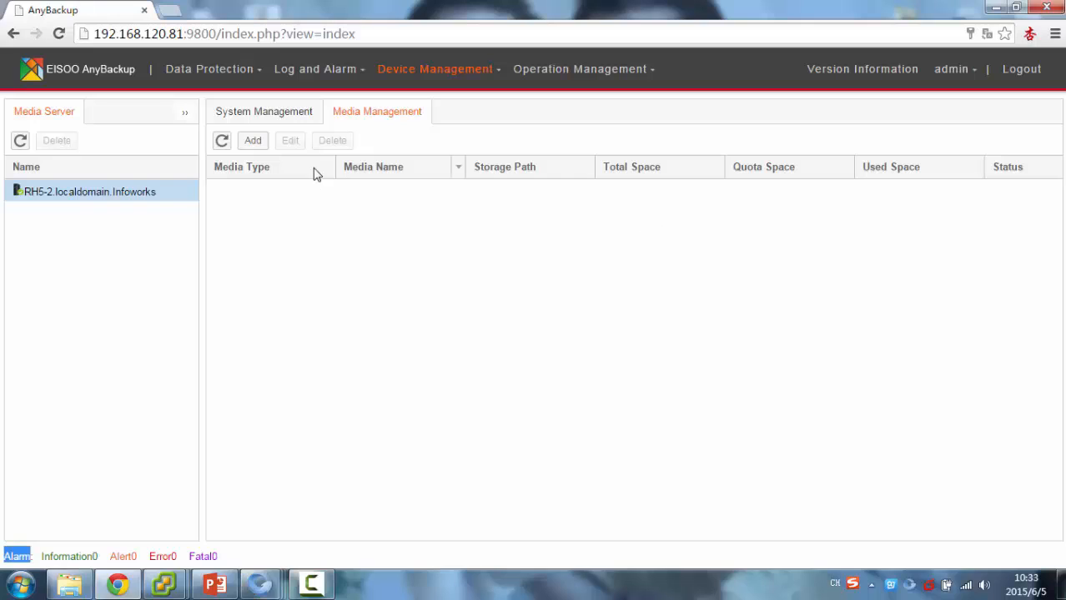
- Add an OFS Volume to the media server on storage path /sdb1 with 50 GB of media space
{"action": "left_click", "coordinate": [254, 142]}
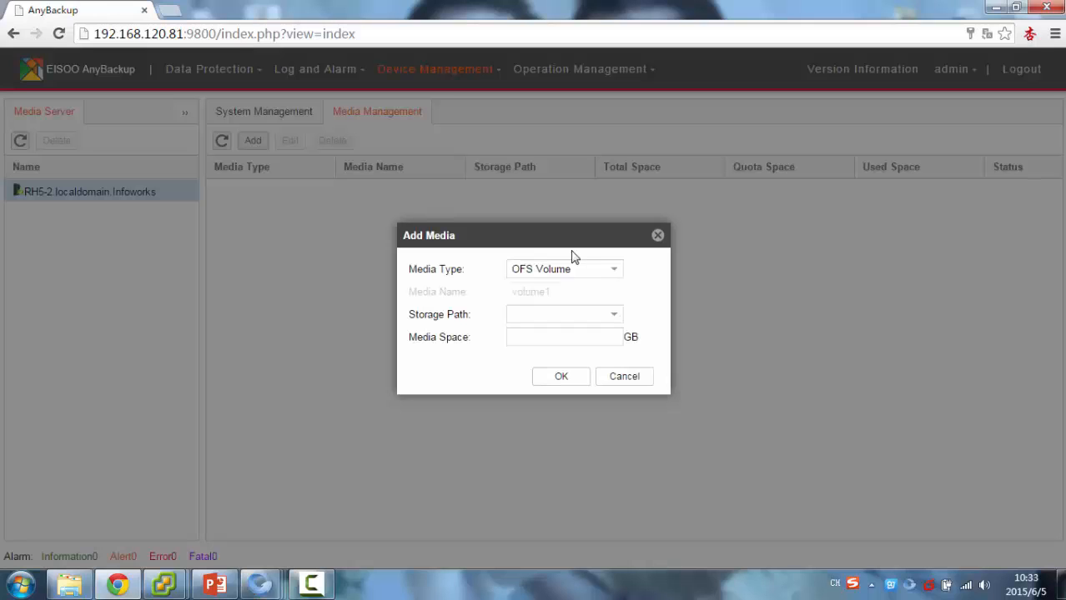
{"action": "left_click", "coordinate": [594, 274]}
{"action": "left_click", "coordinate": [562, 288]}
{"action": "left_click", "coordinate": [571, 316]}
{"action": "left_click", "coordinate": [539, 334]}
{"action": "left_click", "coordinate": [562, 338]}
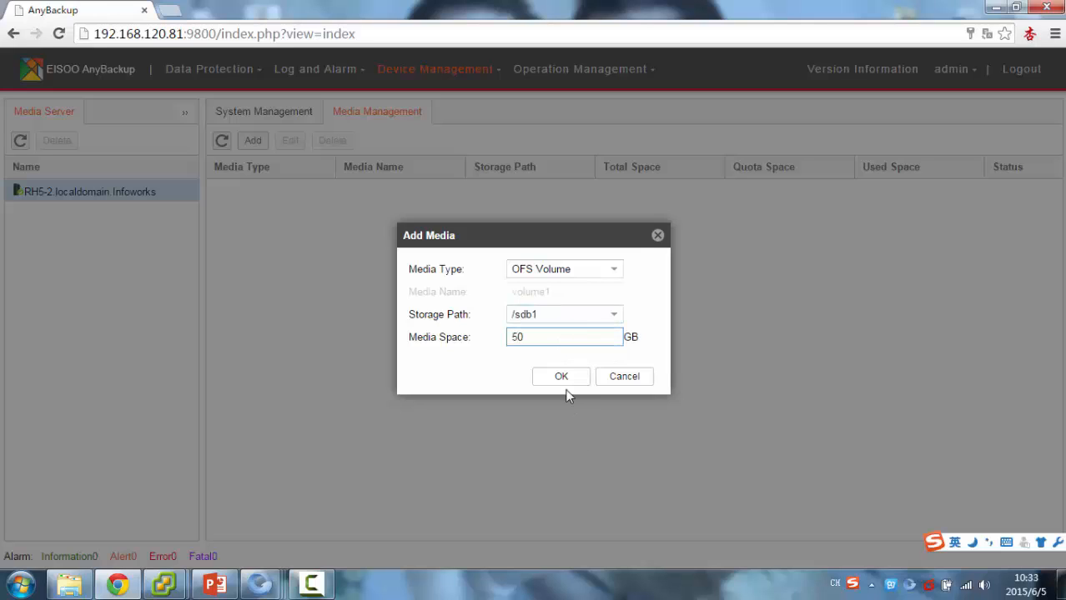
{"action": "left_click", "coordinate": [561, 377]}
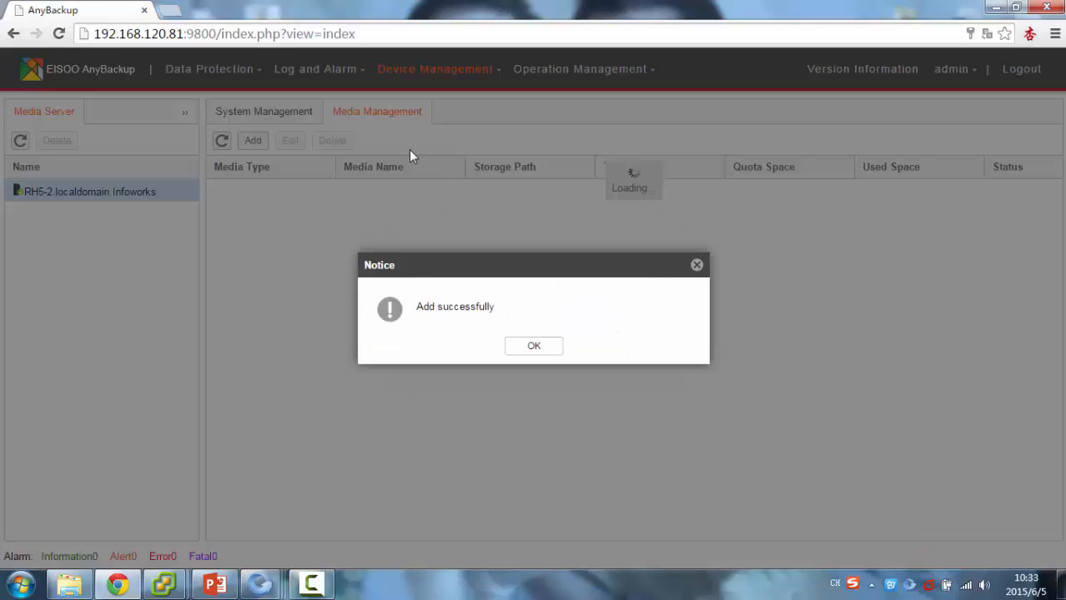
{"action": "left_click", "coordinate": [531, 346]}
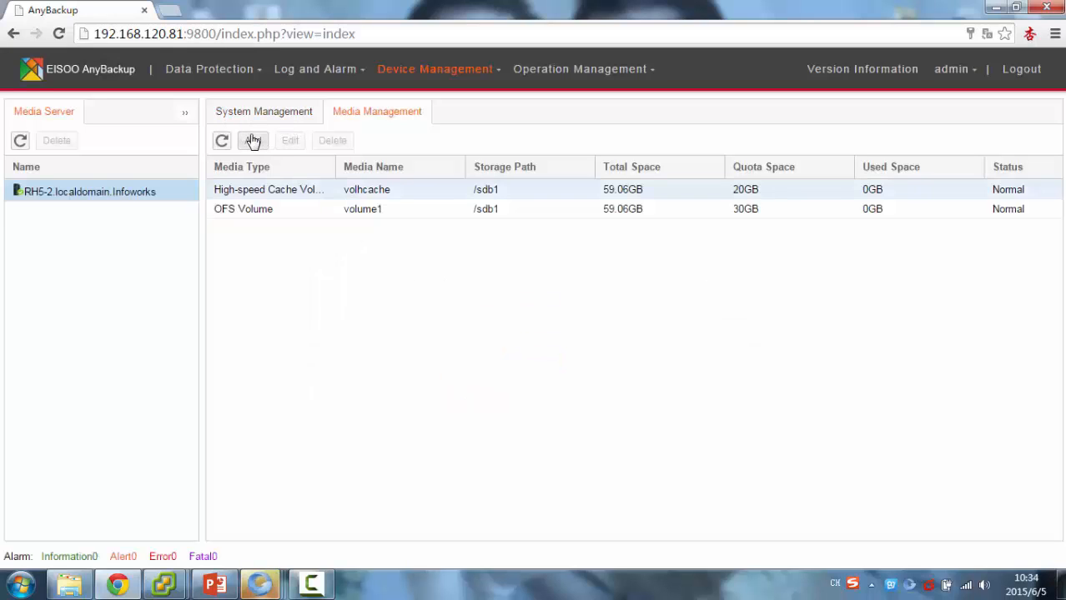
- Add a Mounted Volume to the media server on storage path /sdc1 with 50 GB of media space
{"action": "left_click", "coordinate": [253, 141]}
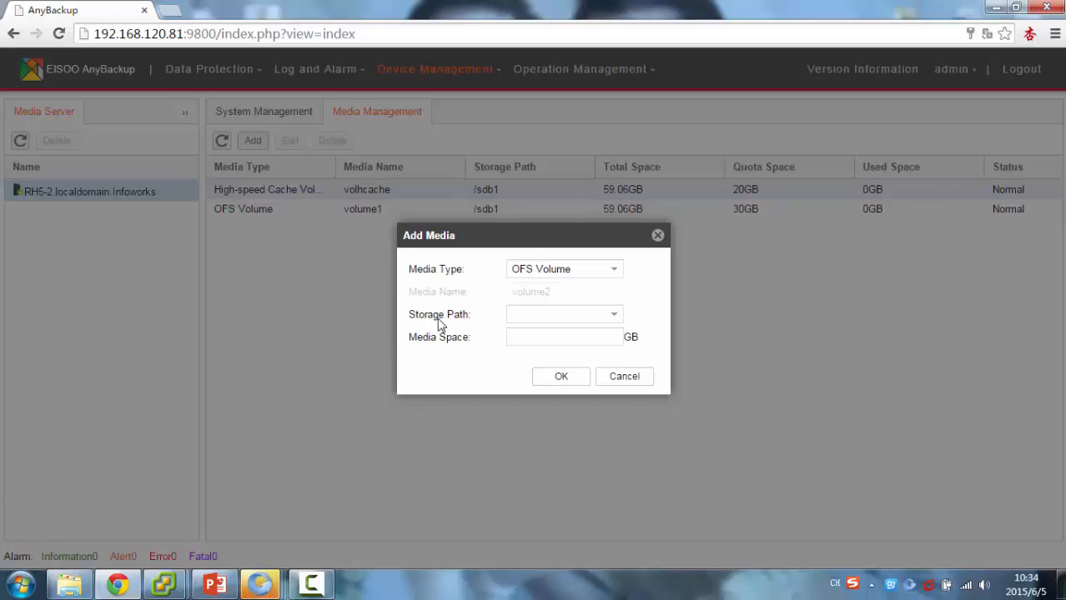
{"action": "left_click", "coordinate": [611, 270]}
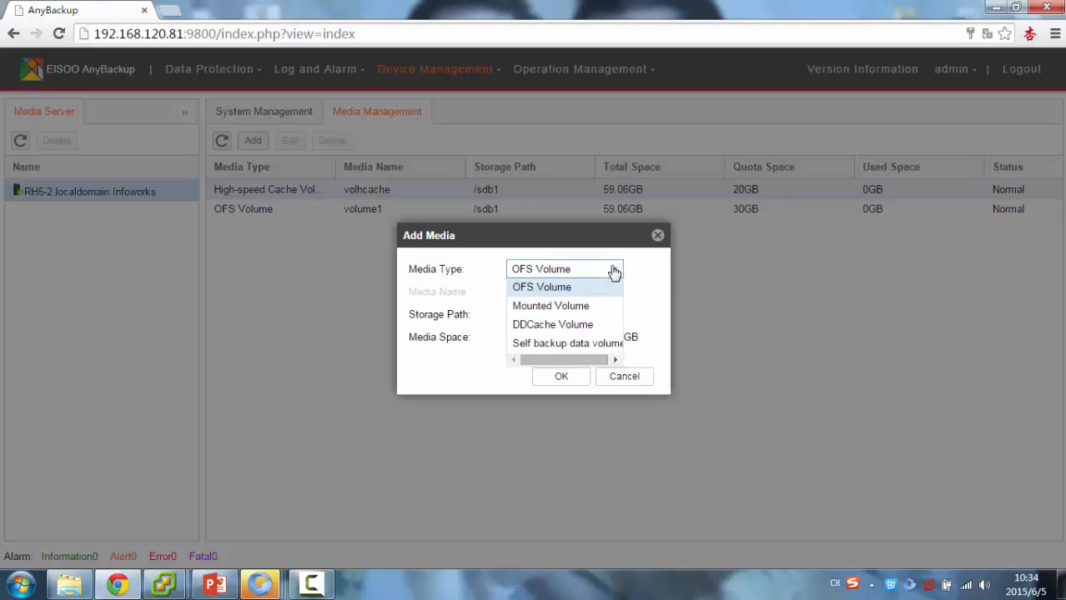
{"action": "left_click", "coordinate": [556, 305]}
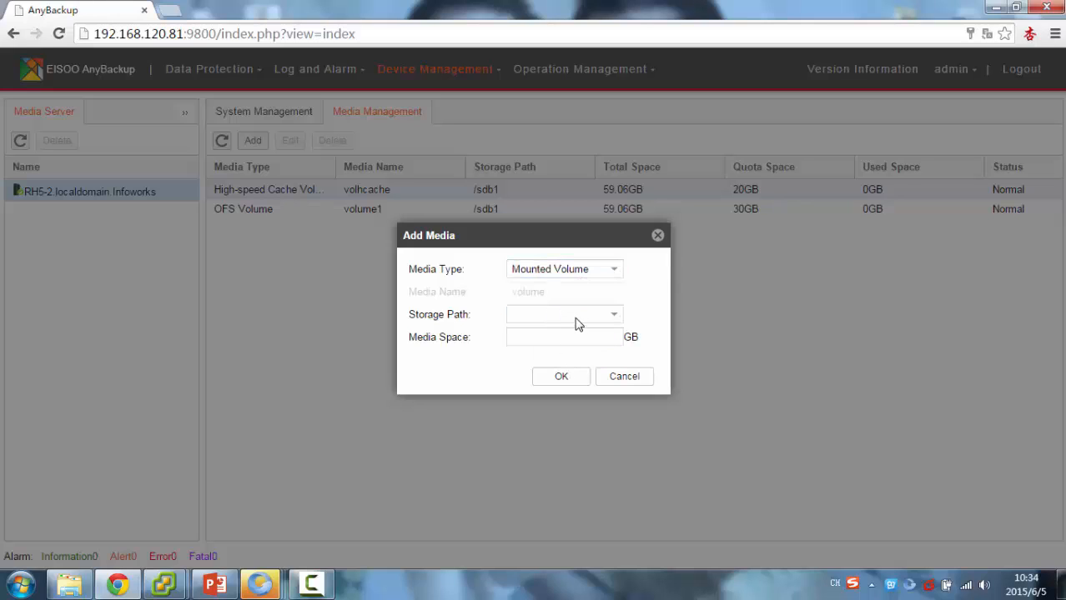
{"action": "left_click", "coordinate": [576, 323]}
{"action": "left_click", "coordinate": [549, 336]}
{"action": "left_click", "coordinate": [557, 341]}
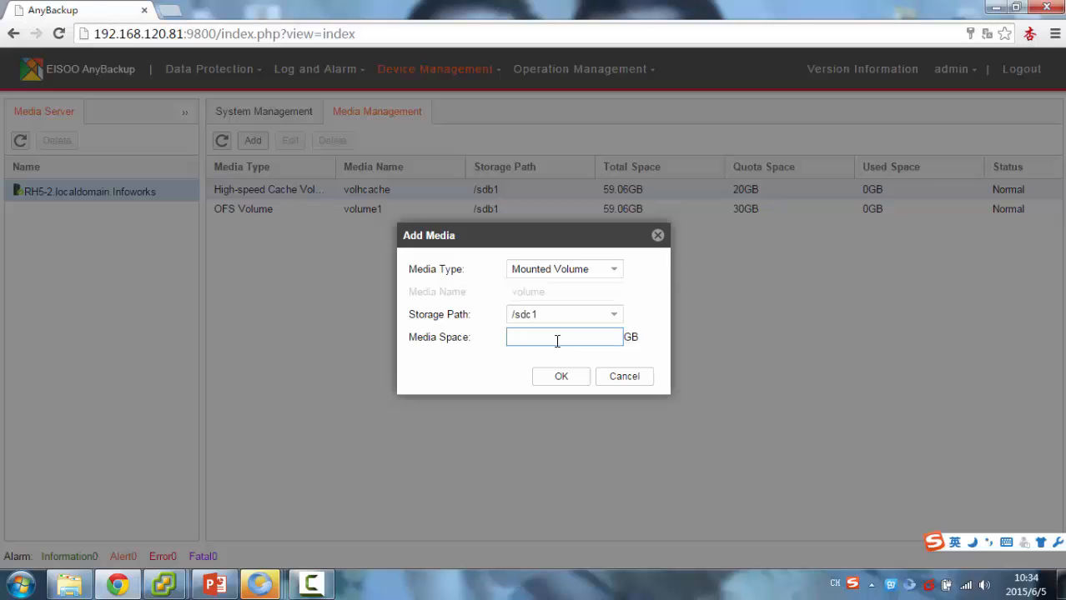
{"action": "type", "text": "50"}
{"action": "left_click", "coordinate": [561, 376]}
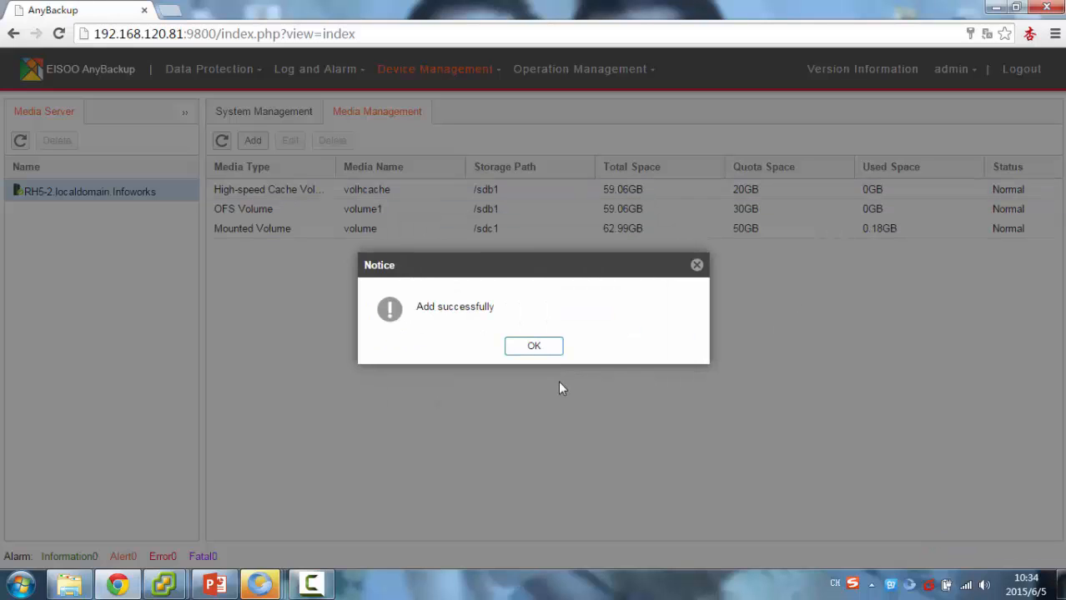
{"action": "left_click", "coordinate": [549, 350]}
- In Backup Management, start a new VMware regular backup job for client 192.168.240.205 in the Default Group
{"action": "left_click", "coordinate": [190, 73]}
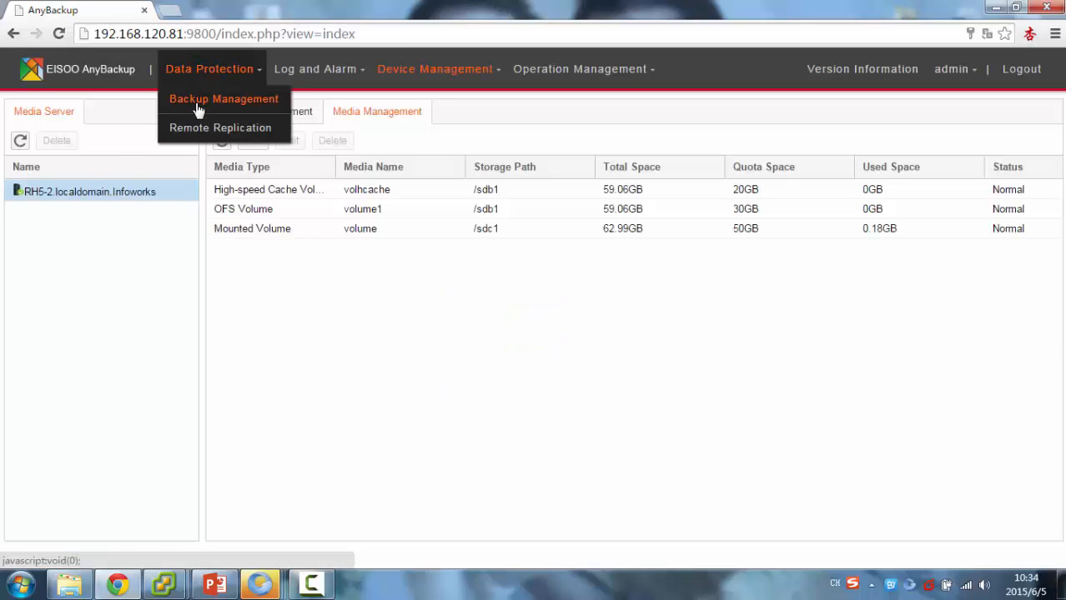
{"action": "left_click", "coordinate": [198, 108]}
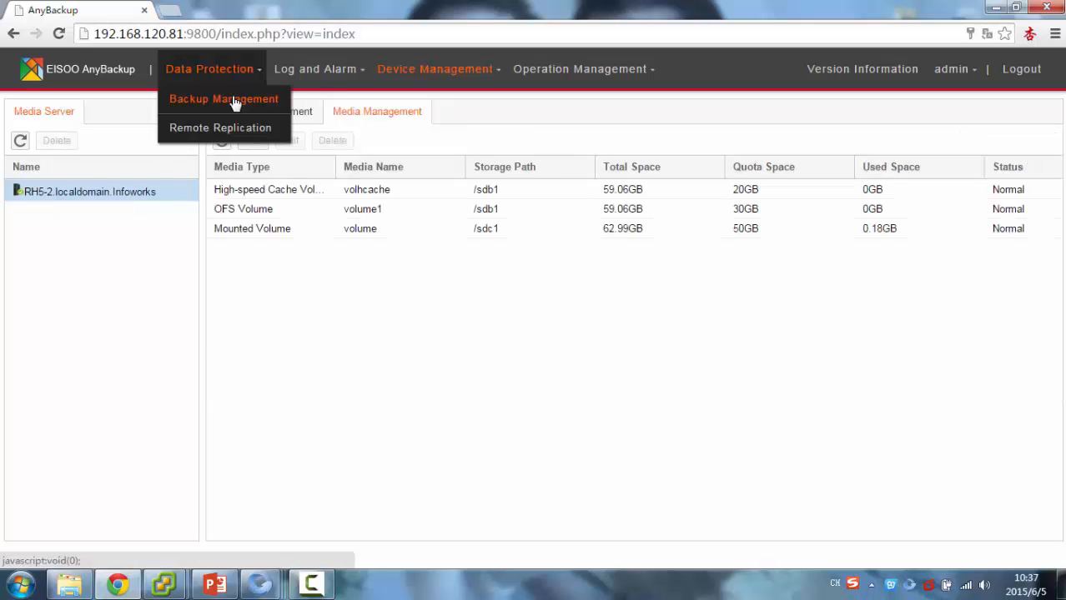
{"action": "left_click", "coordinate": [236, 101]}
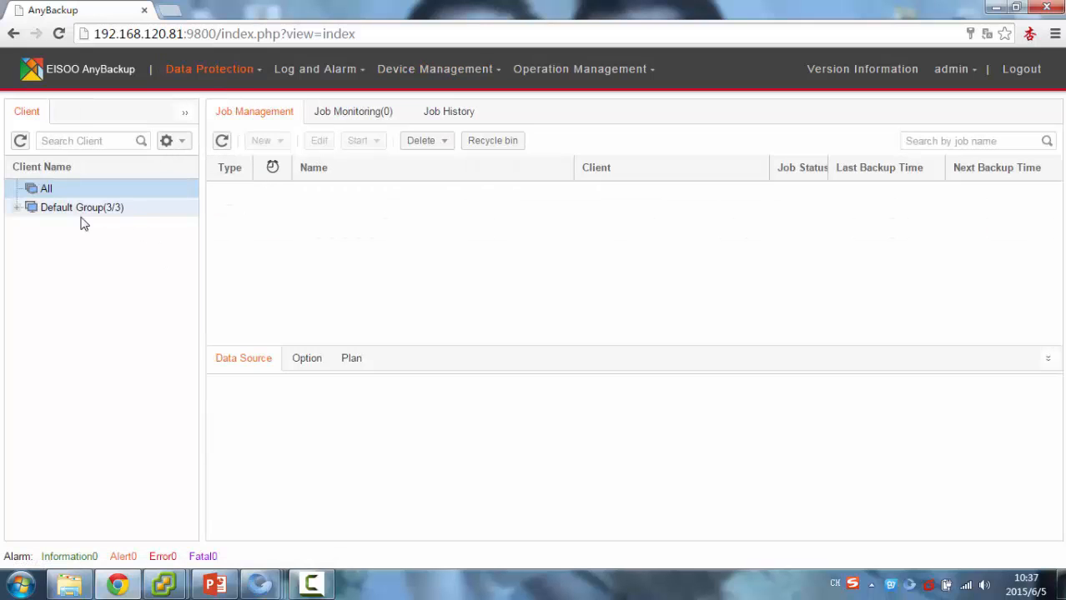
{"action": "left_click", "coordinate": [32, 209]}
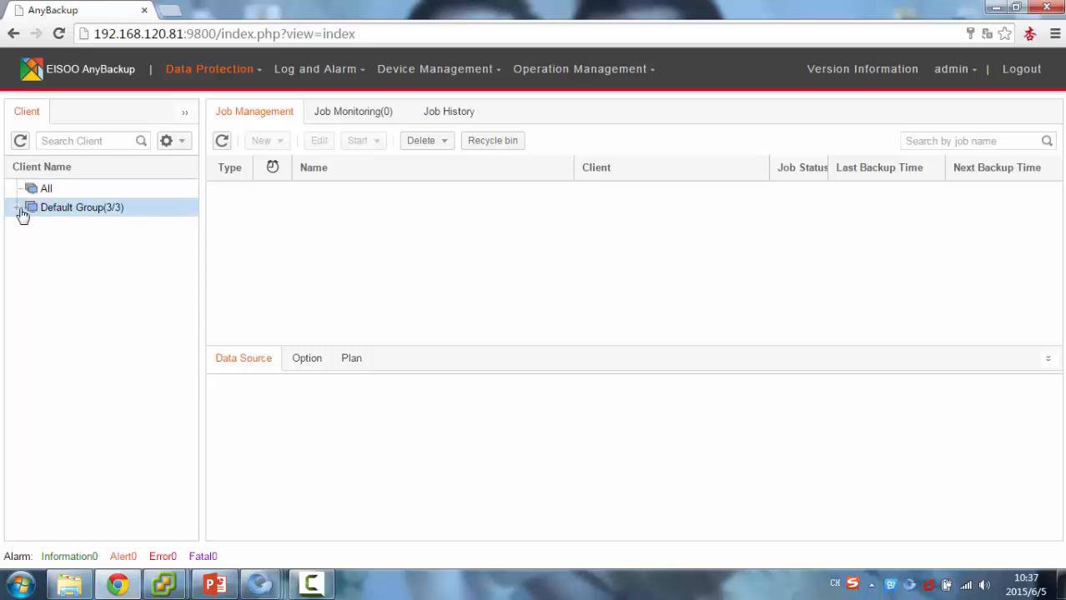
{"action": "left_click", "coordinate": [17, 208]}
{"action": "left_click", "coordinate": [94, 228]}
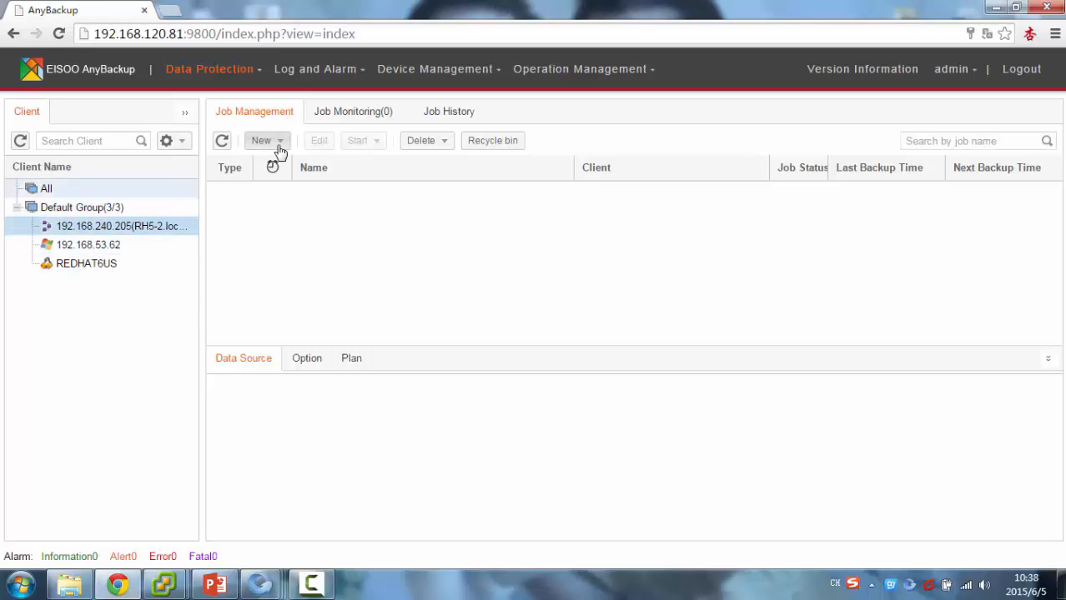
{"action": "left_click", "coordinate": [258, 140]}
{"action": "mouse_move", "coordinate": [321, 161]}
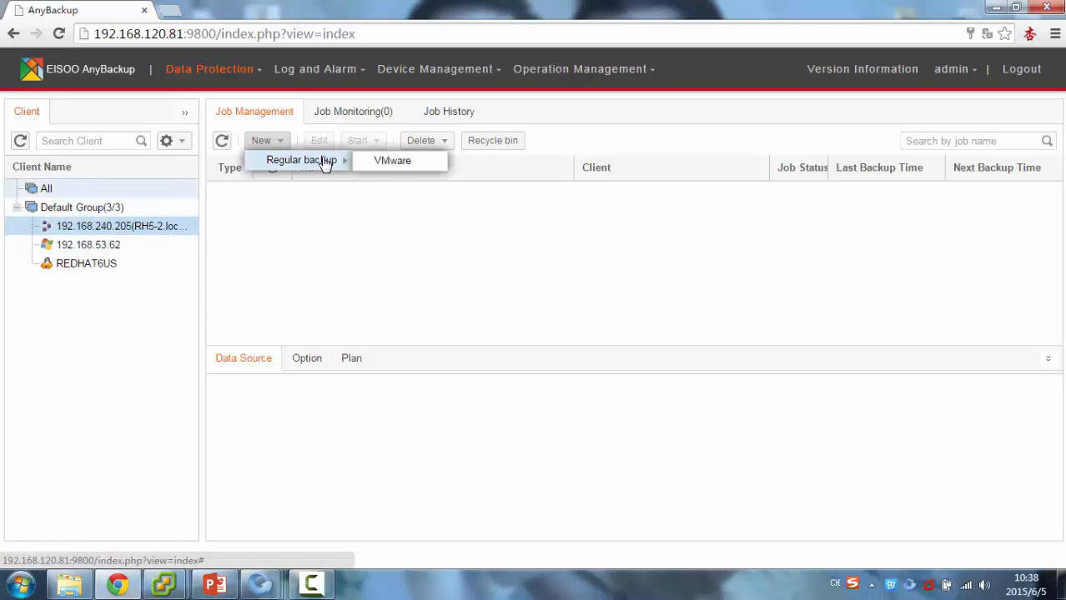
{"action": "left_click", "coordinate": [397, 167]}
- Name the job Vmware Backup, add the remark "advanced backup", and set the backup destination IP to 192.168.120.81
{"action": "left_click", "coordinate": [493, 165]}
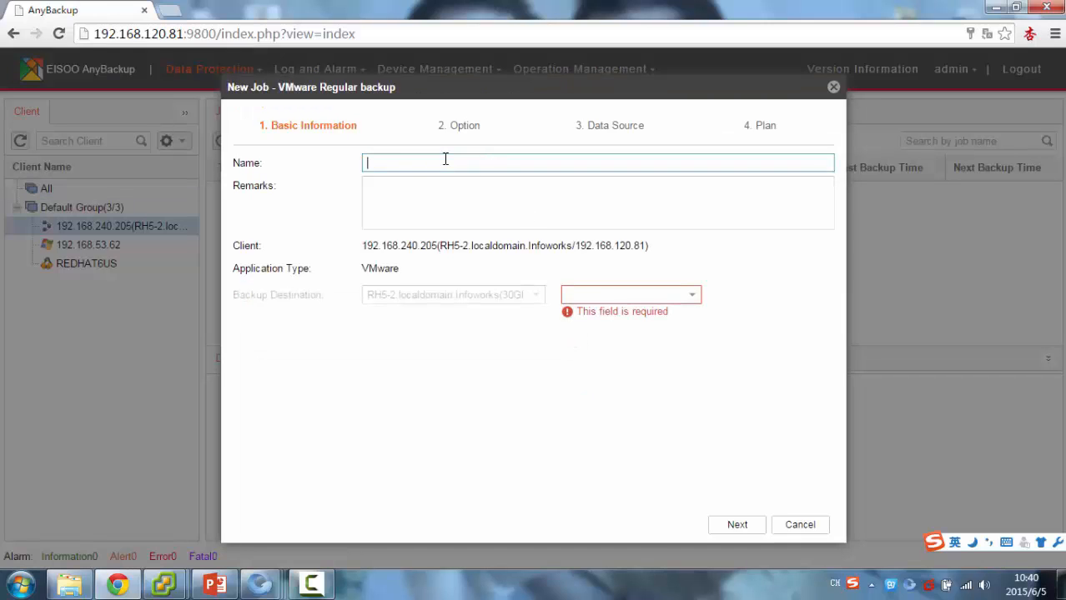
{"action": "type", "text": "Vmware Backup"}
{"action": "left_click", "coordinate": [413, 186]}
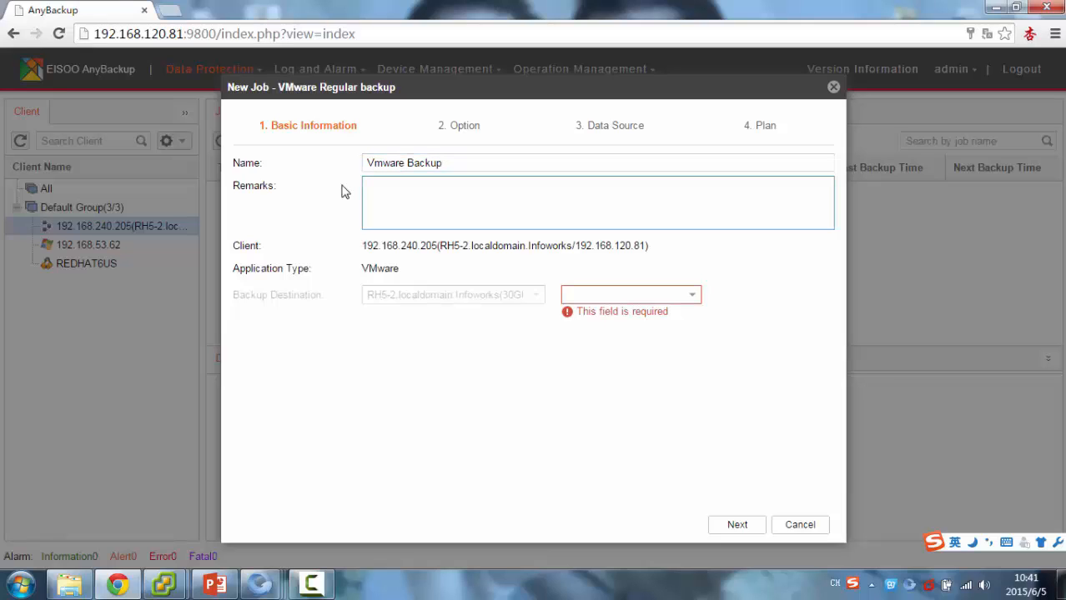
{"action": "type", "text": "advanced backup"}
{"action": "left_click", "coordinate": [654, 296]}
{"action": "left_click", "coordinate": [691, 300]}
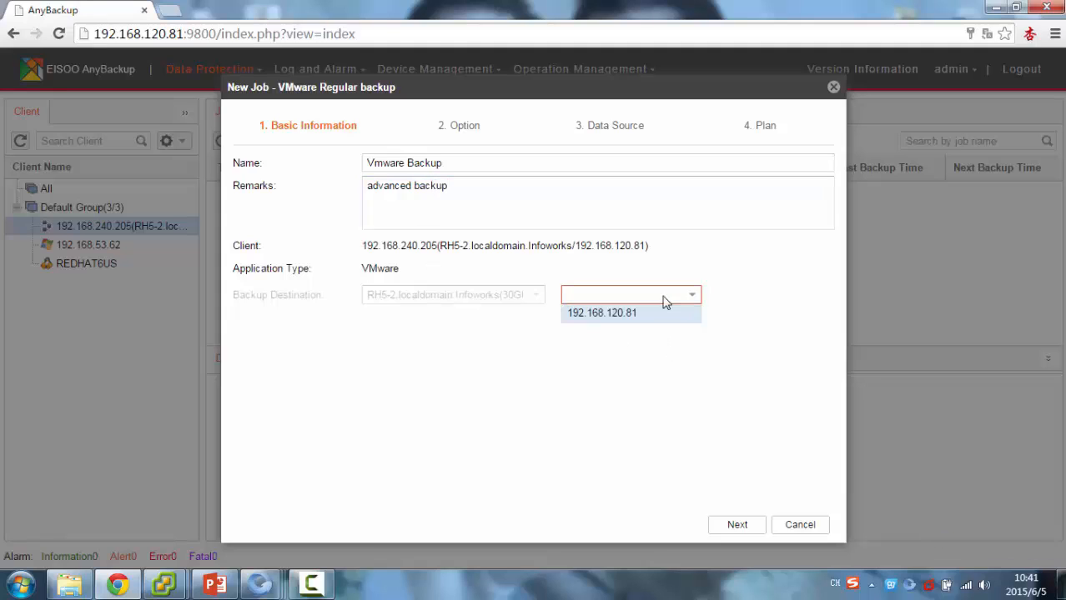
{"action": "left_click", "coordinate": [625, 313]}
{"action": "left_click", "coordinate": [730, 526]}
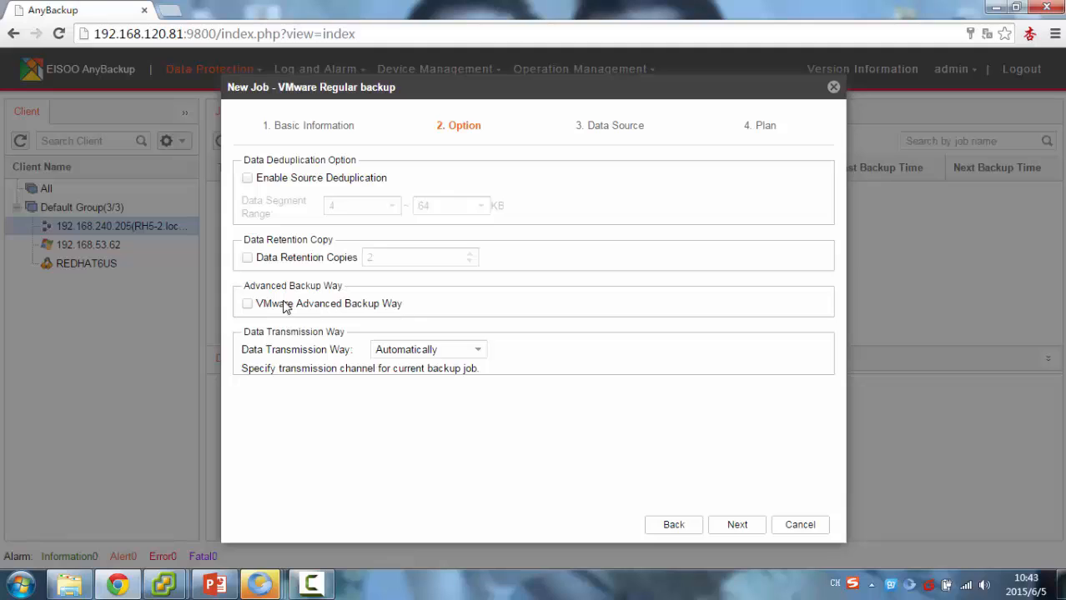
- Enable VMware Advanced Backup Way and choose "test machine" under Virtual Machines as the job's data source
{"action": "left_click", "coordinate": [246, 303]}
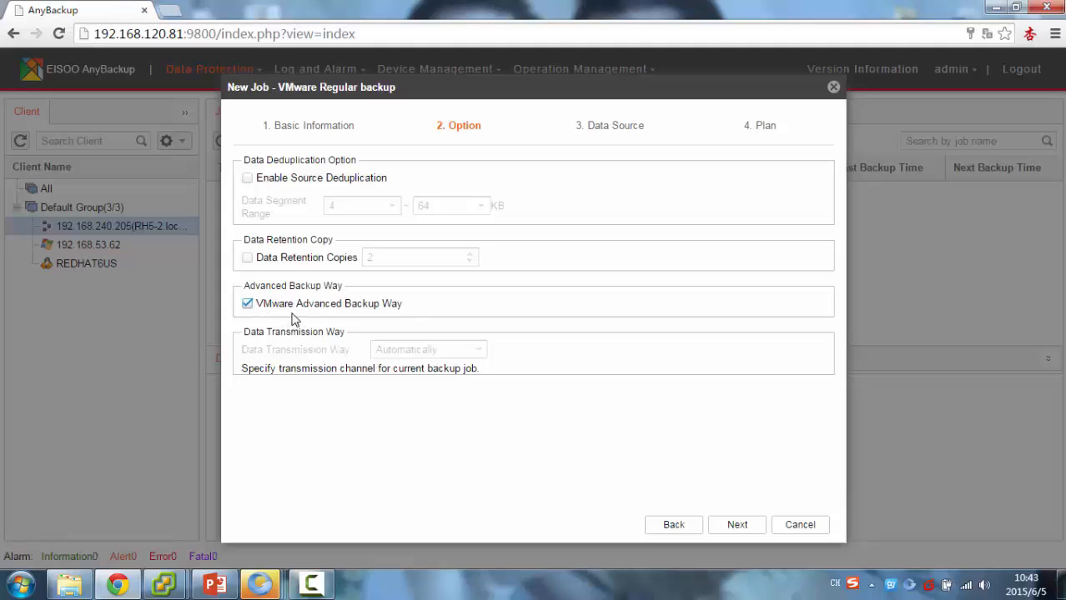
{"action": "left_click", "coordinate": [738, 528]}
{"action": "left_click", "coordinate": [261, 205]}
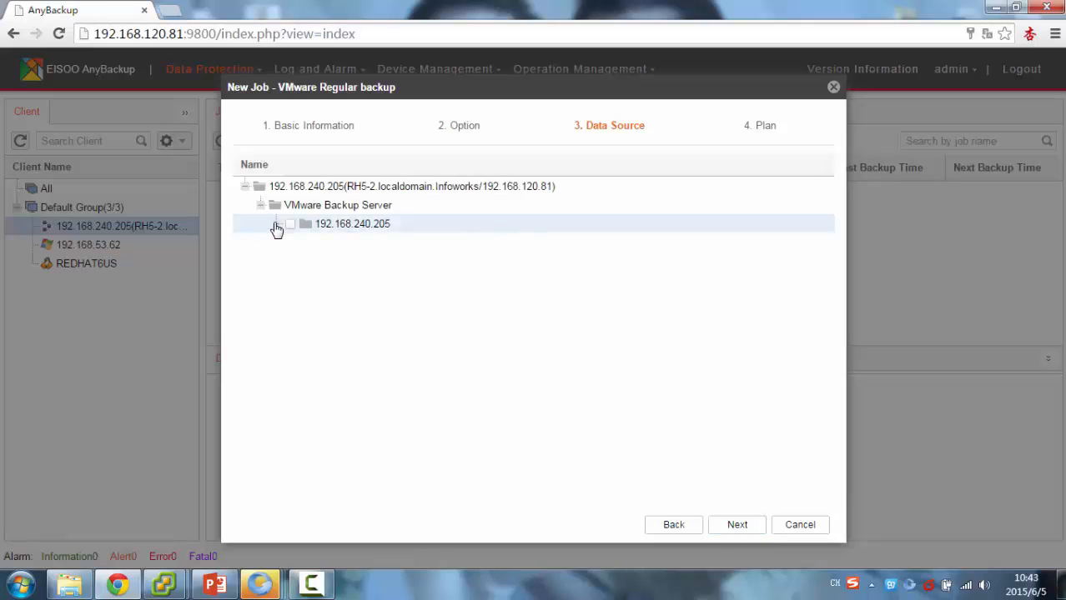
{"action": "left_click", "coordinate": [276, 225]}
{"action": "left_click", "coordinate": [292, 261]}
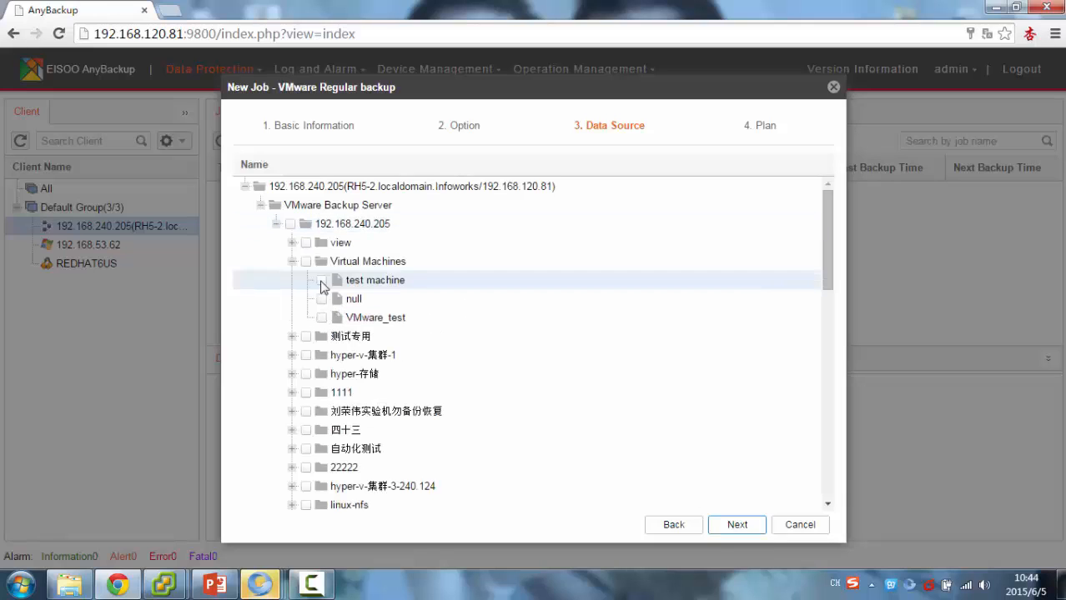
{"action": "left_click", "coordinate": [323, 285]}
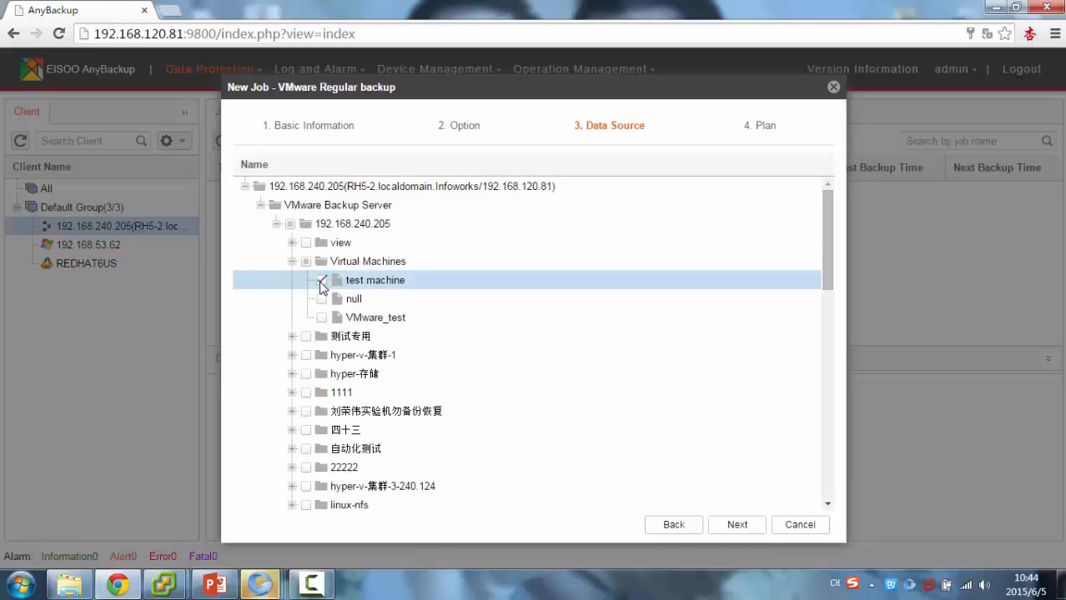
{"action": "left_click", "coordinate": [739, 525]}
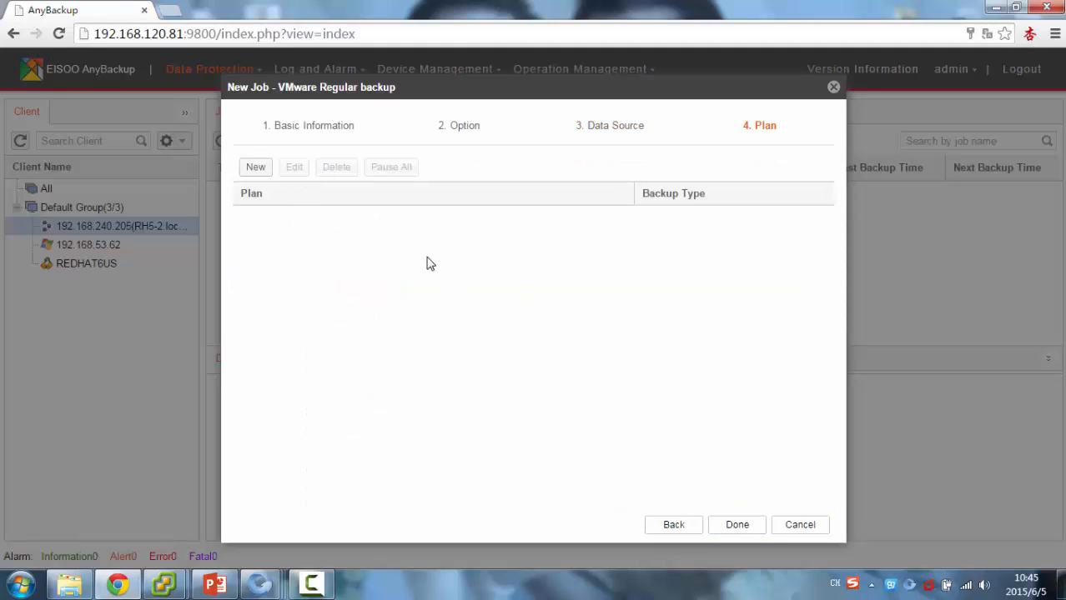
{"action": "left_click", "coordinate": [256, 168]}
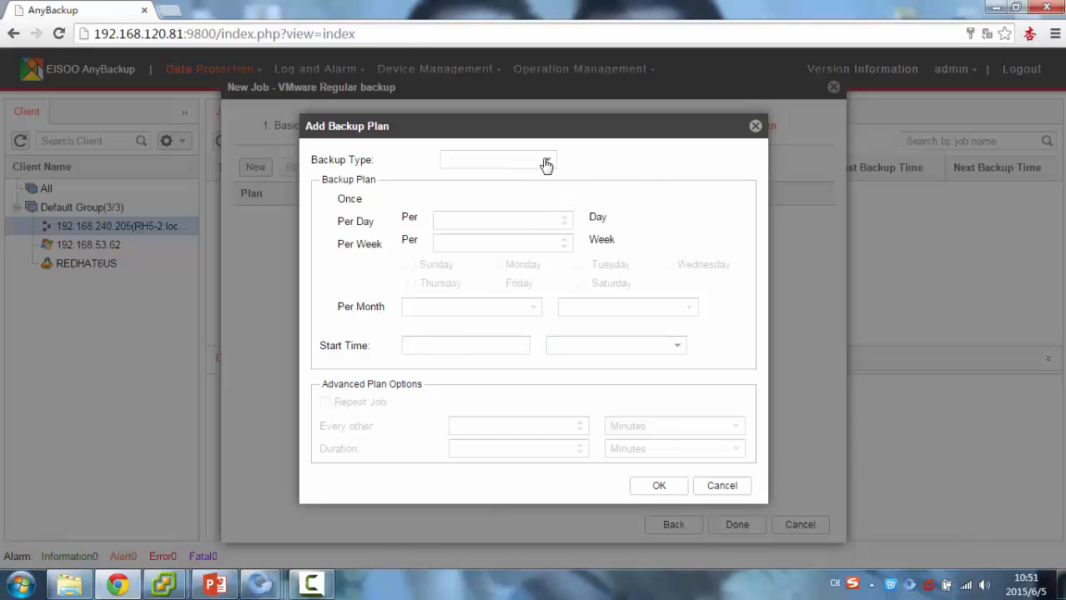
{"action": "left_click", "coordinate": [546, 161]}
{"action": "left_click", "coordinate": [492, 178]}
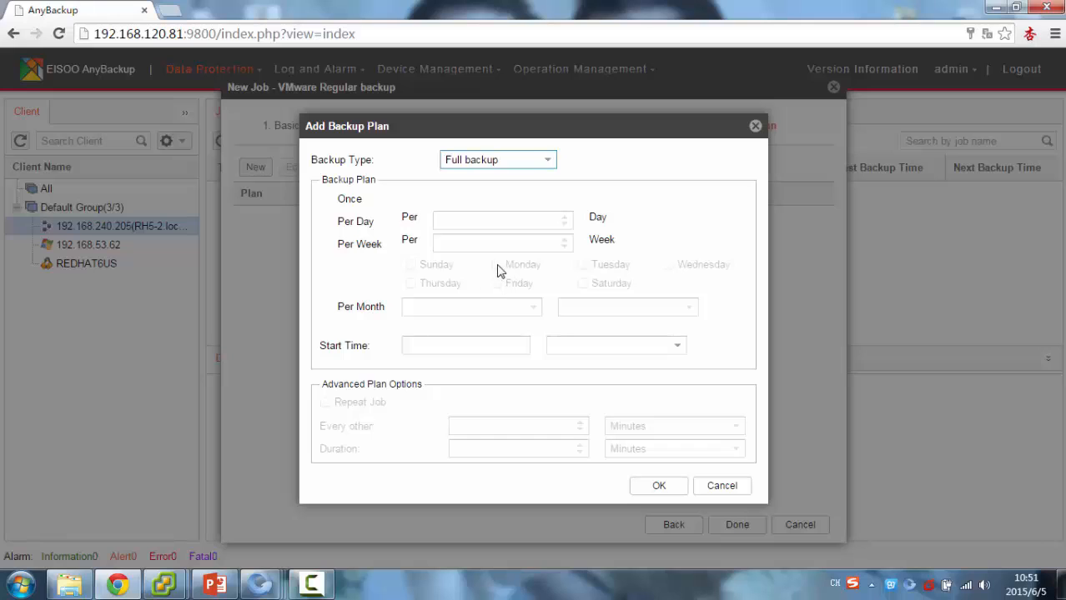
{"action": "left_click", "coordinate": [373, 250]}
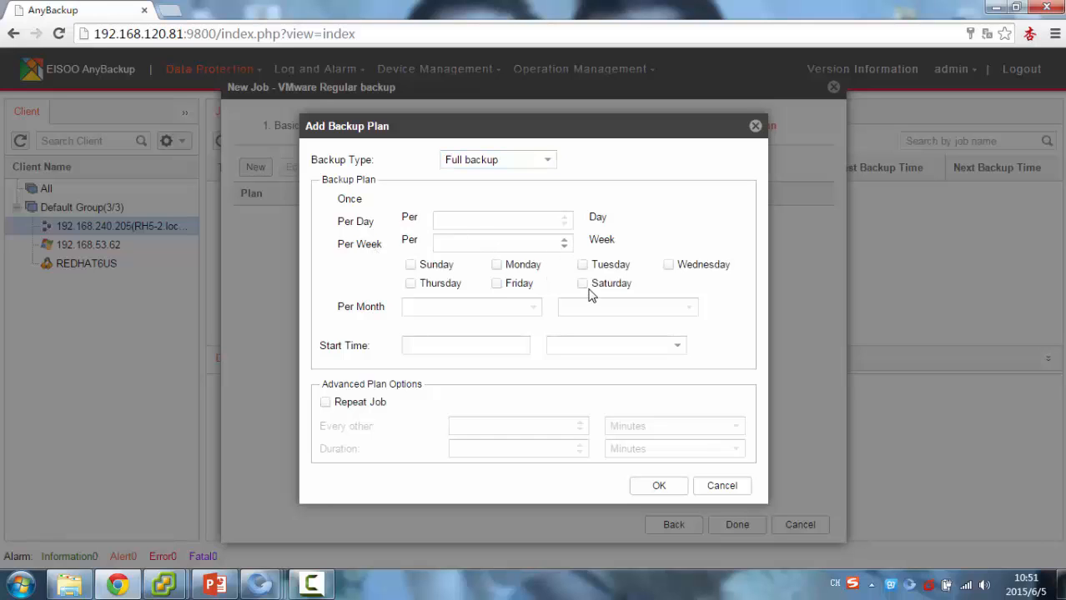
{"action": "left_click", "coordinate": [582, 284]}
{"action": "left_click", "coordinate": [523, 346]}
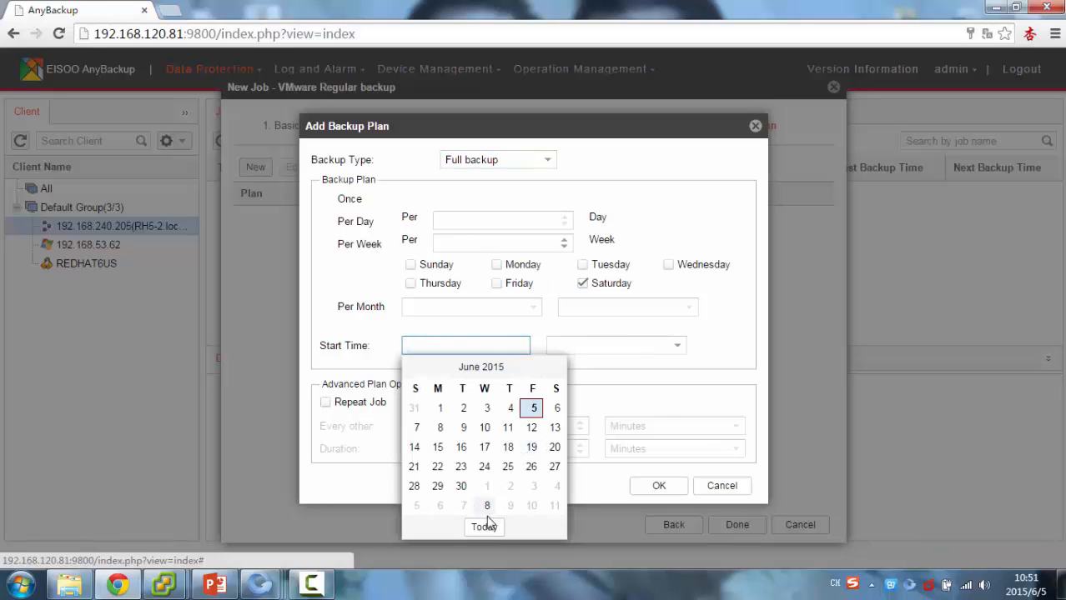
{"action": "left_click", "coordinate": [483, 526]}
{"action": "left_click", "coordinate": [676, 346]}
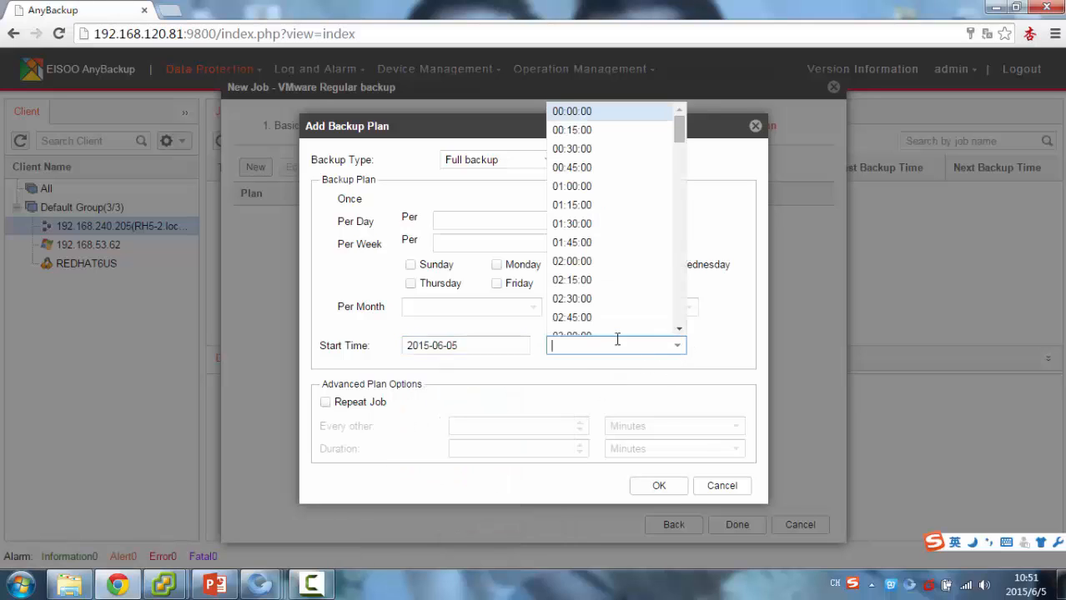
{"action": "left_click", "coordinate": [580, 186]}
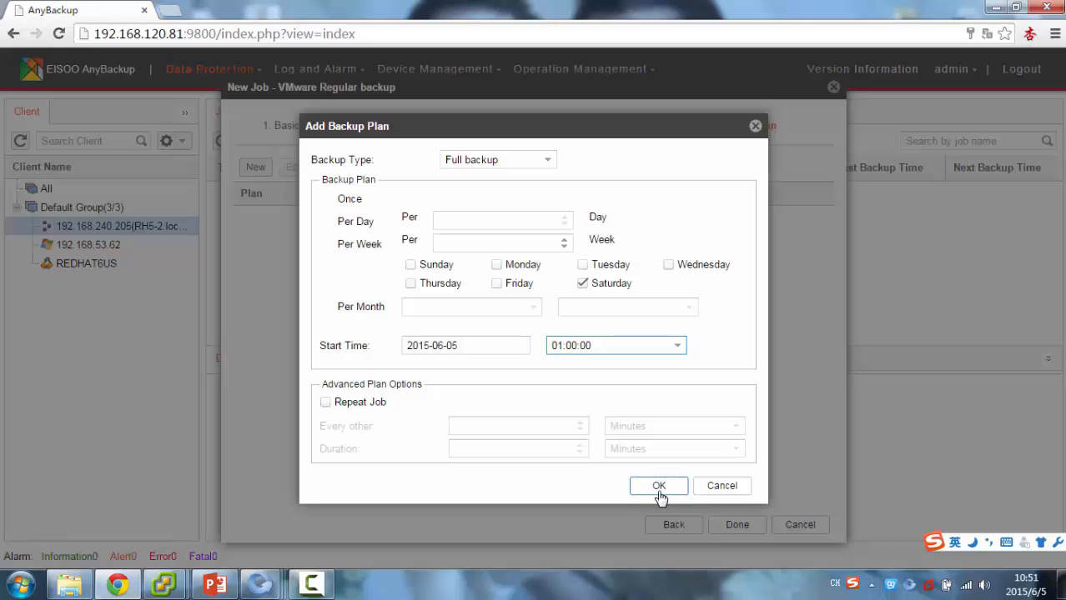
{"action": "left_click", "coordinate": [721, 486]}
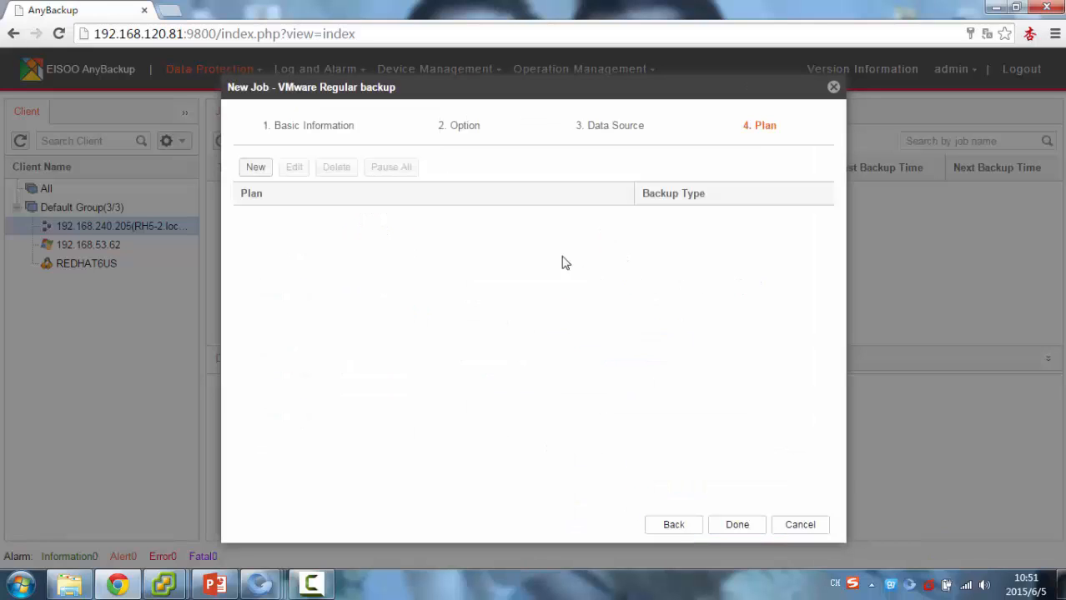
- Finish creating the Vmware Backup job without a backup plan and look at its saved basic information
{"action": "left_click", "coordinate": [728, 531]}
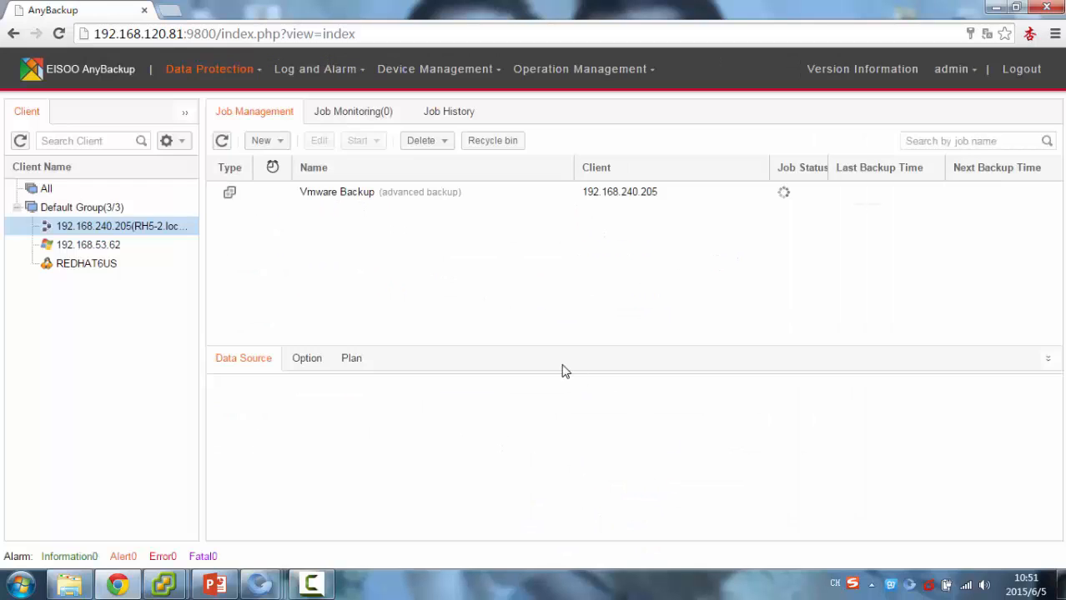
{"action": "left_click", "coordinate": [398, 199]}
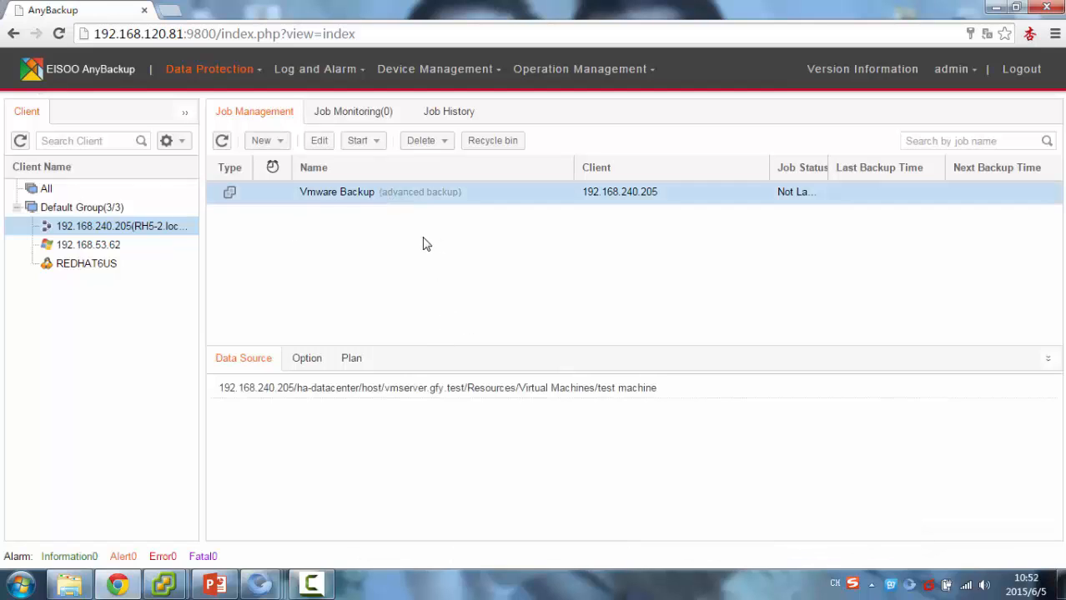
{"action": "left_click", "coordinate": [319, 141]}
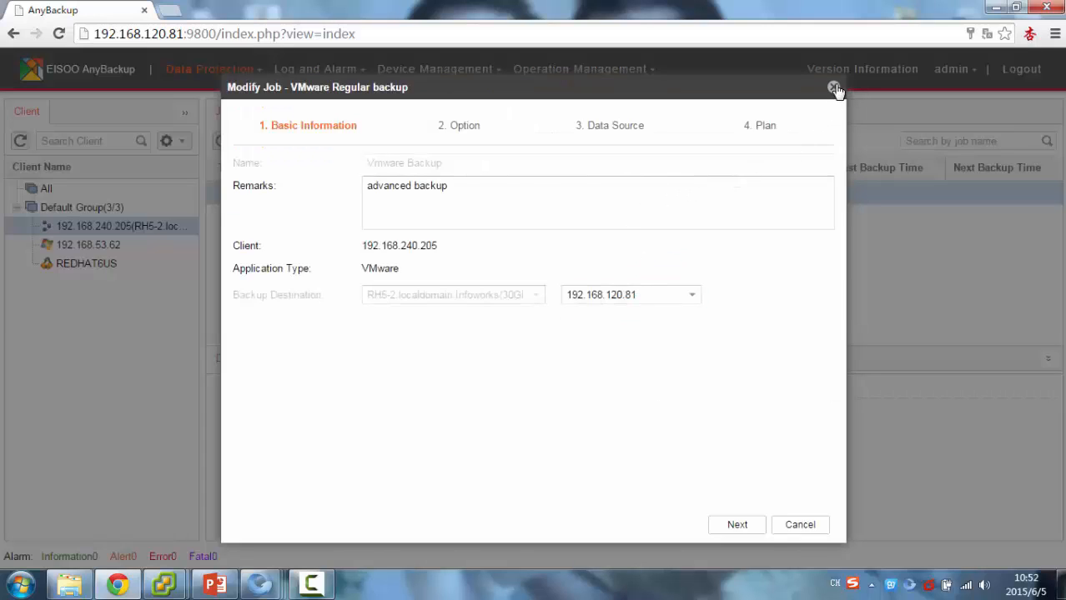
{"action": "left_click", "coordinate": [833, 88]}
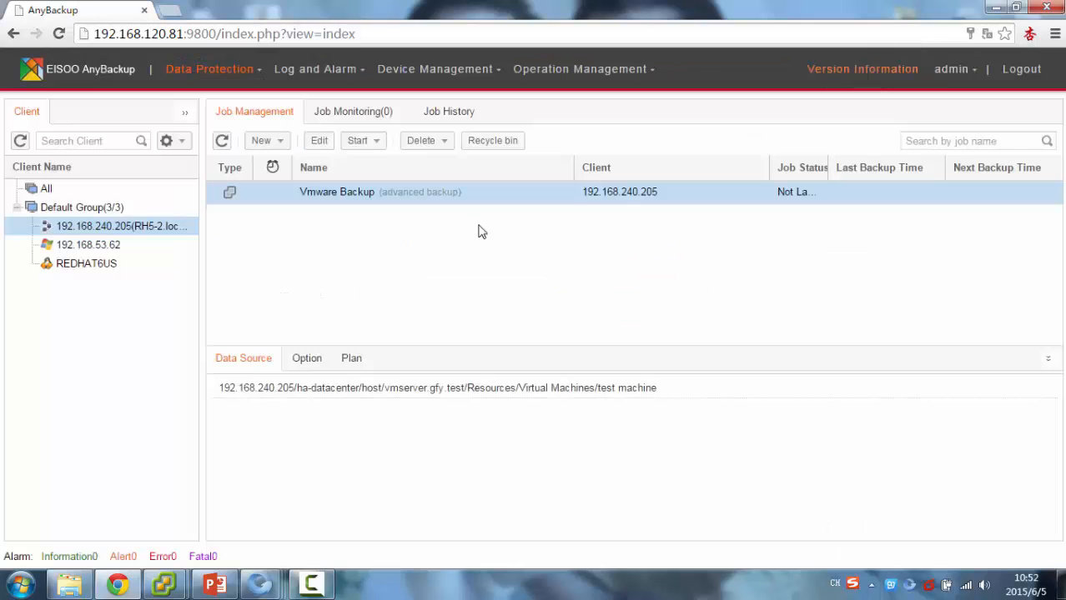
- Run a full backup with the Vmware Backup job and view its execution output in job monitoring
{"action": "left_click", "coordinate": [375, 146]}
{"action": "left_click", "coordinate": [381, 161]}
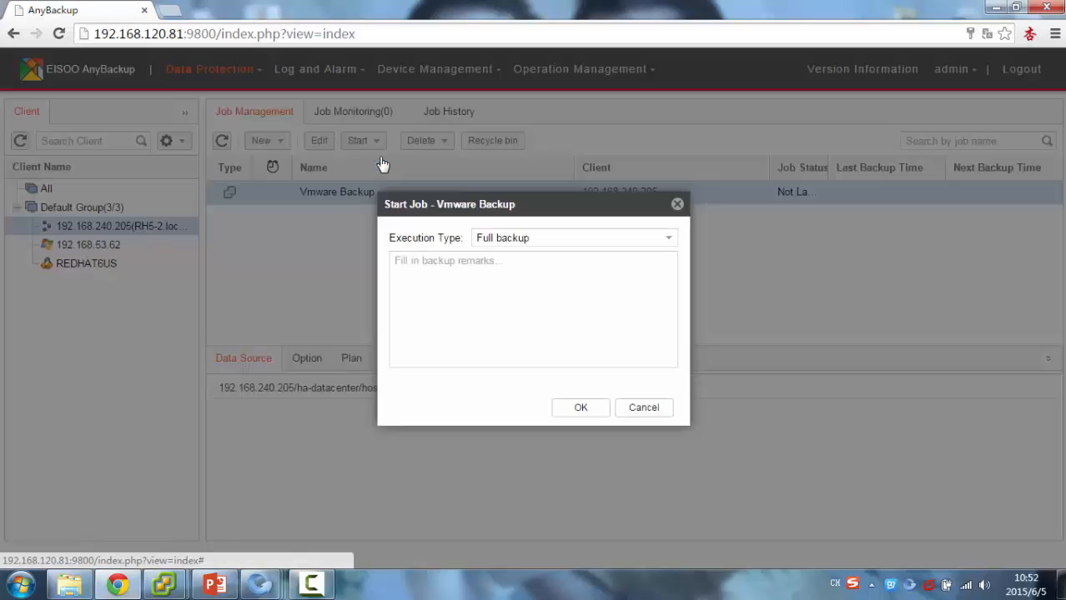
{"action": "left_click", "coordinate": [582, 408]}
{"action": "left_click", "coordinate": [990, 514]}
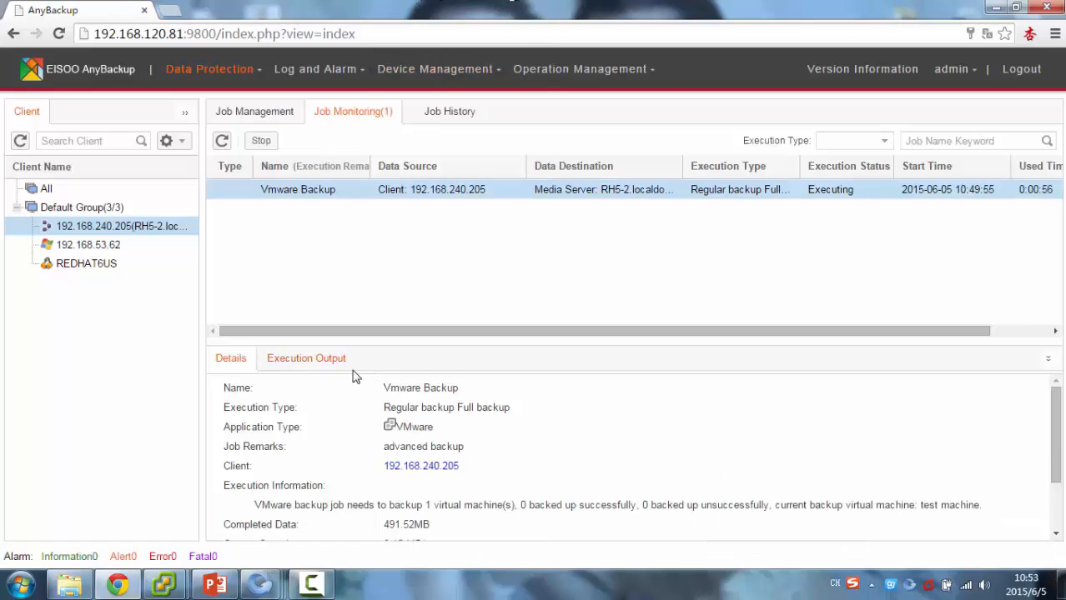
{"action": "left_click", "coordinate": [298, 368]}
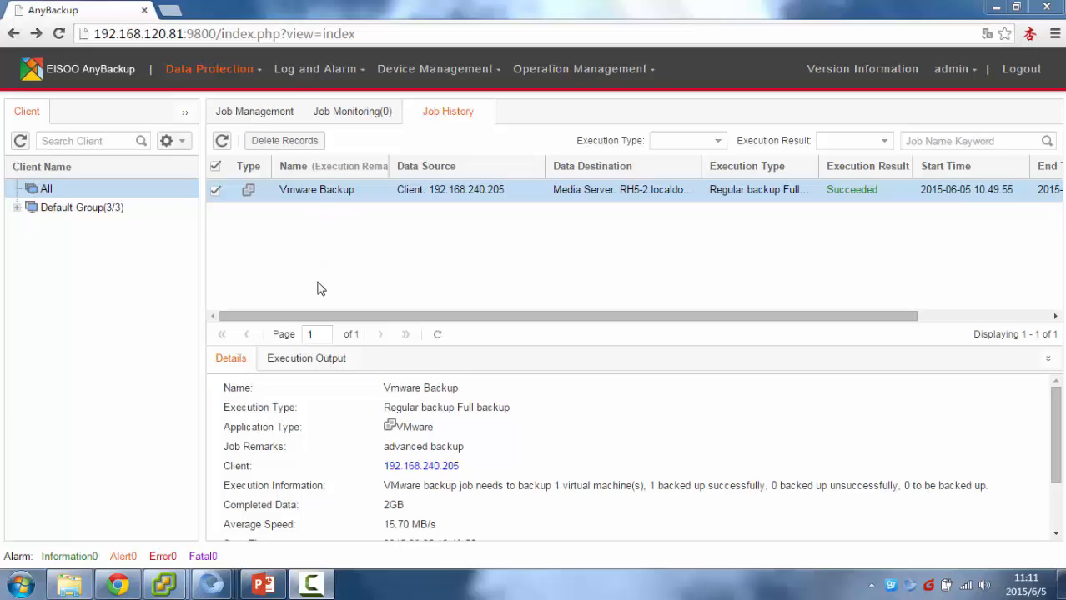
{"action": "left_click", "coordinate": [251, 112]}
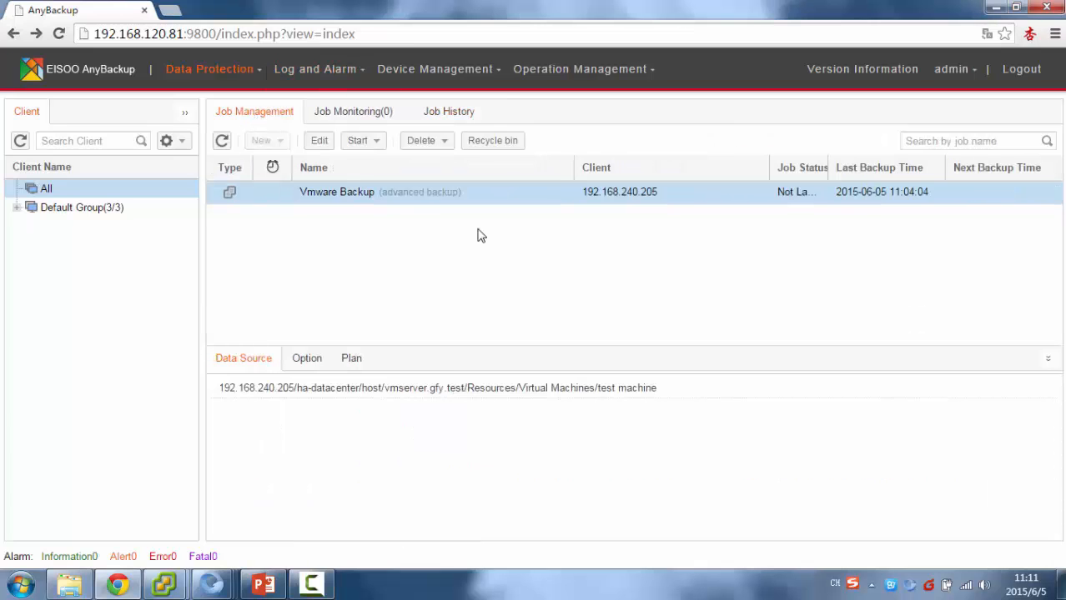
{"action": "left_click", "coordinate": [371, 145]}
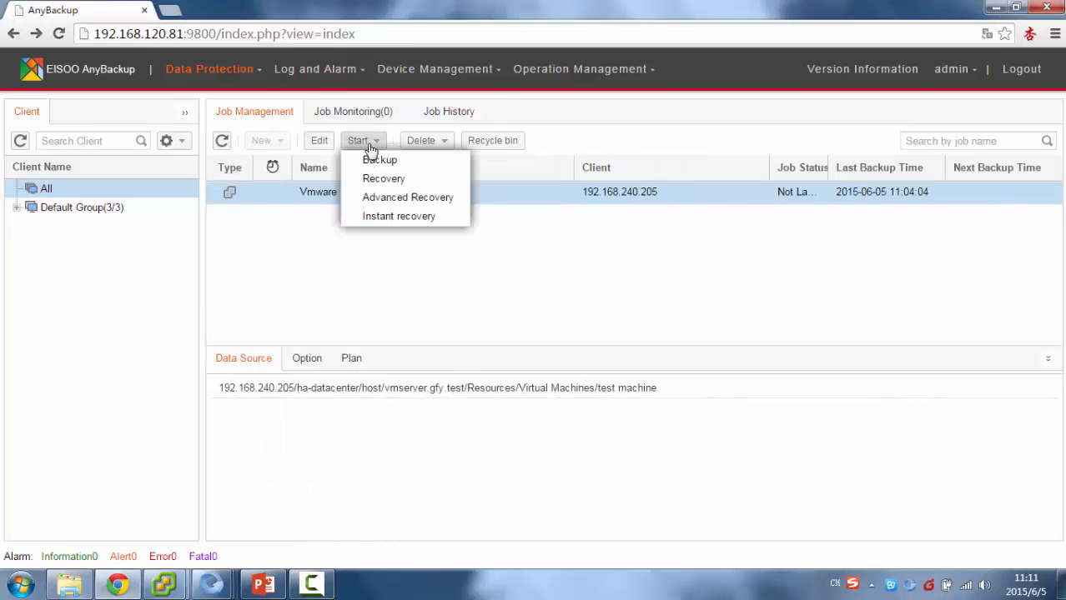
{"action": "left_click", "coordinate": [385, 204]}
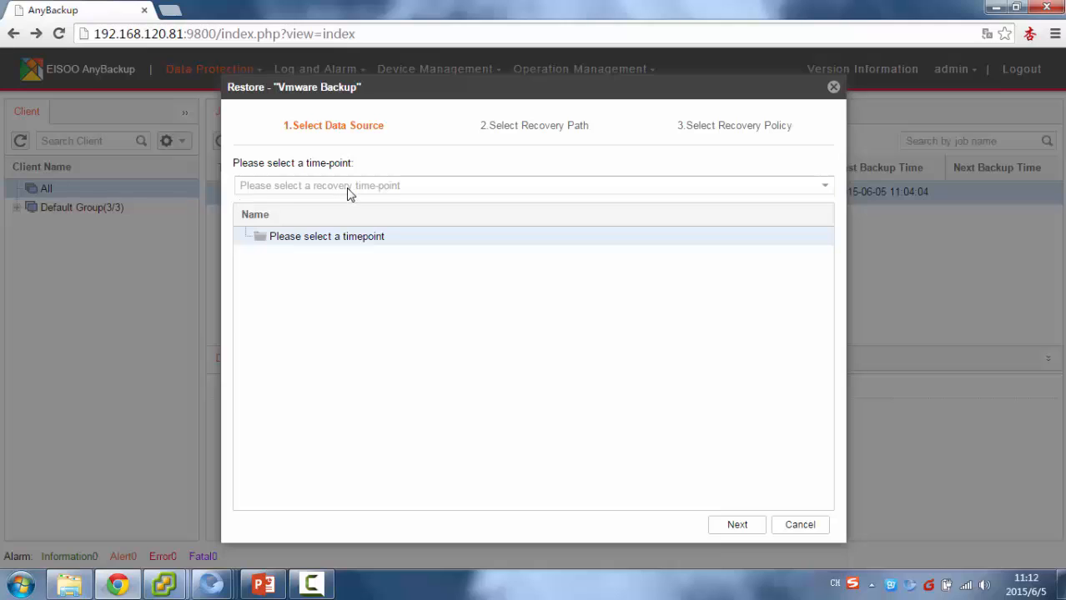
{"action": "left_click", "coordinate": [349, 193]}
{"action": "left_click", "coordinate": [329, 204]}
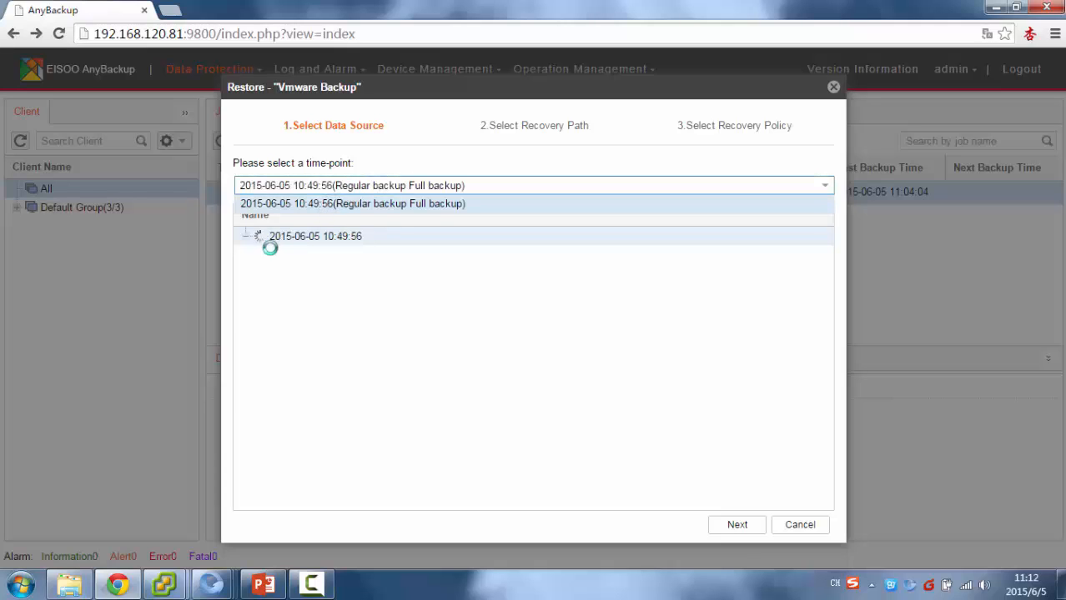
- Choose the Documents and Settings folder on [G]volume1 of test machine as the data to recover
{"action": "left_click", "coordinate": [260, 256]}
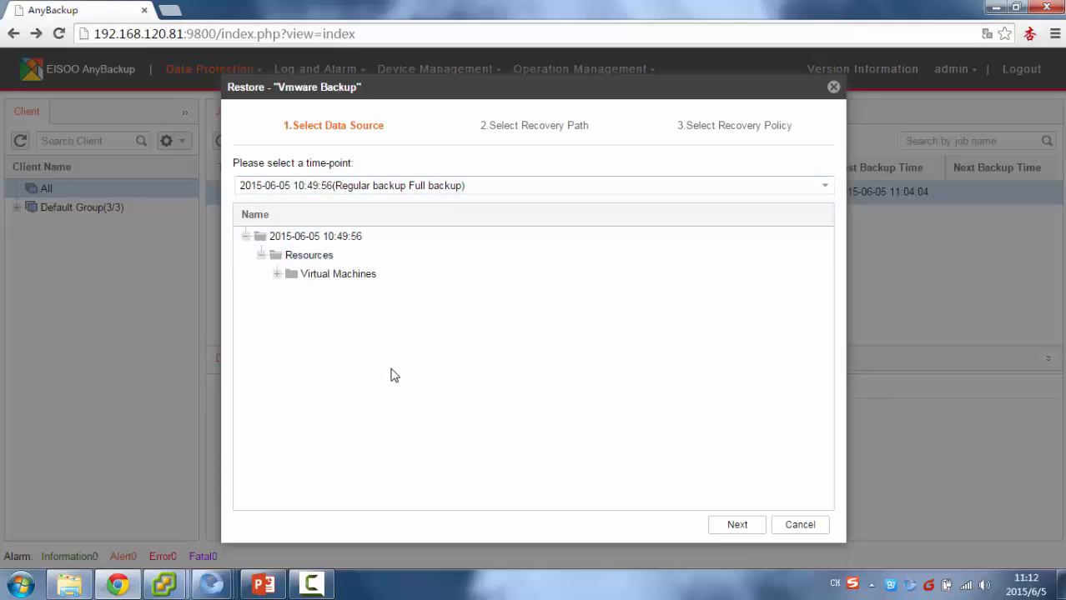
{"action": "left_click", "coordinate": [278, 274]}
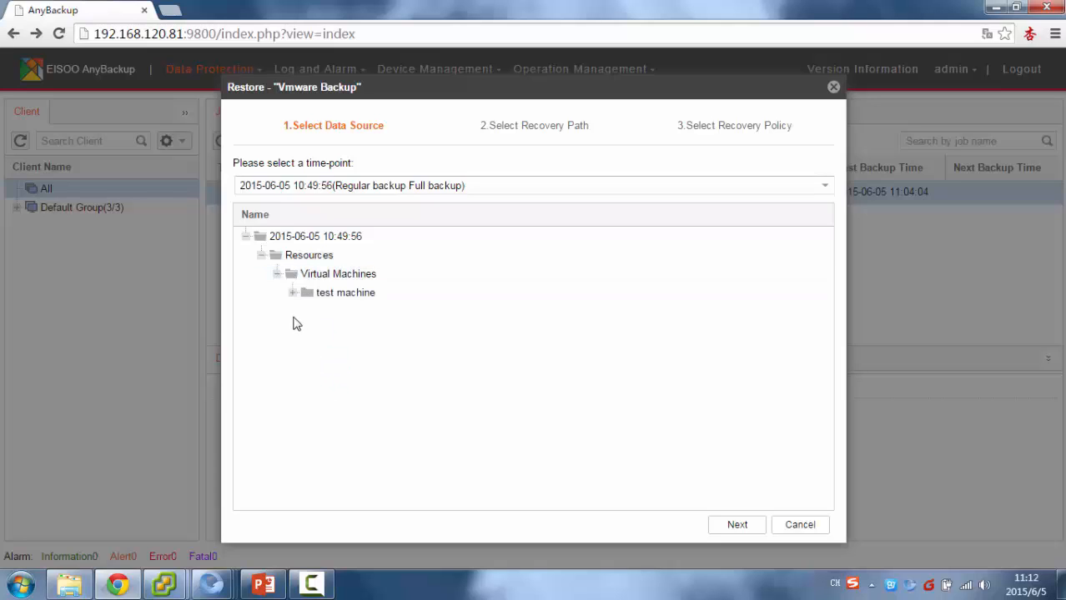
{"action": "left_click", "coordinate": [292, 294]}
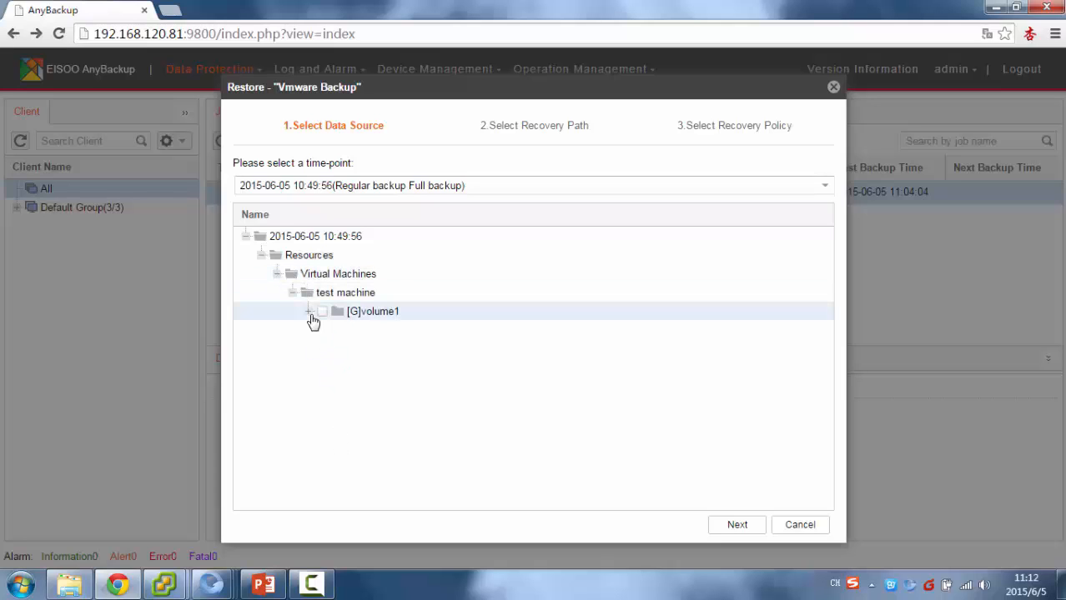
{"action": "left_click", "coordinate": [309, 312]}
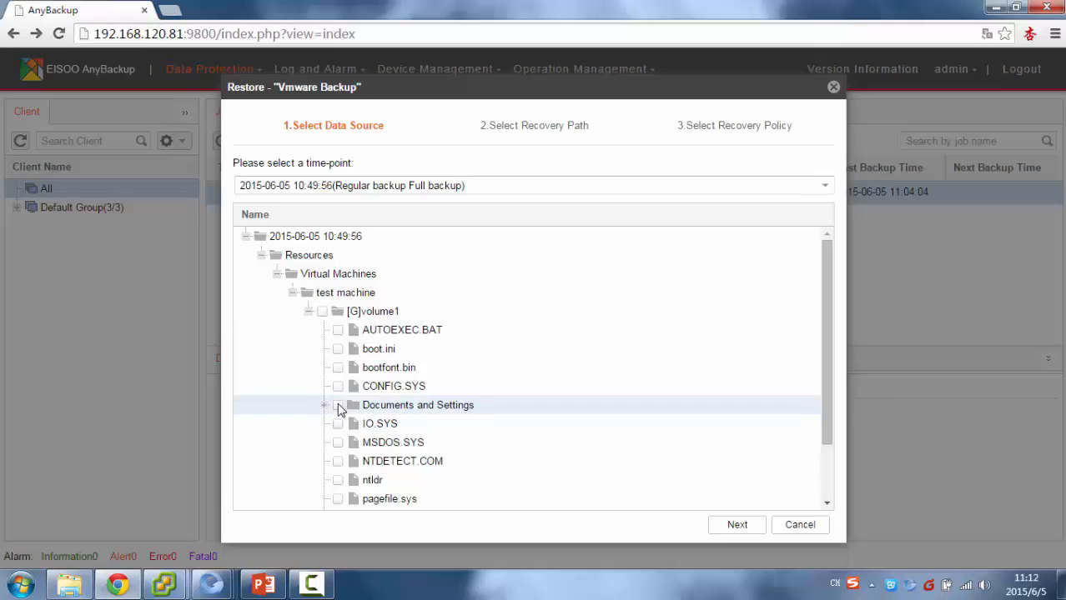
{"action": "left_click", "coordinate": [338, 405]}
{"action": "left_click", "coordinate": [737, 524]}
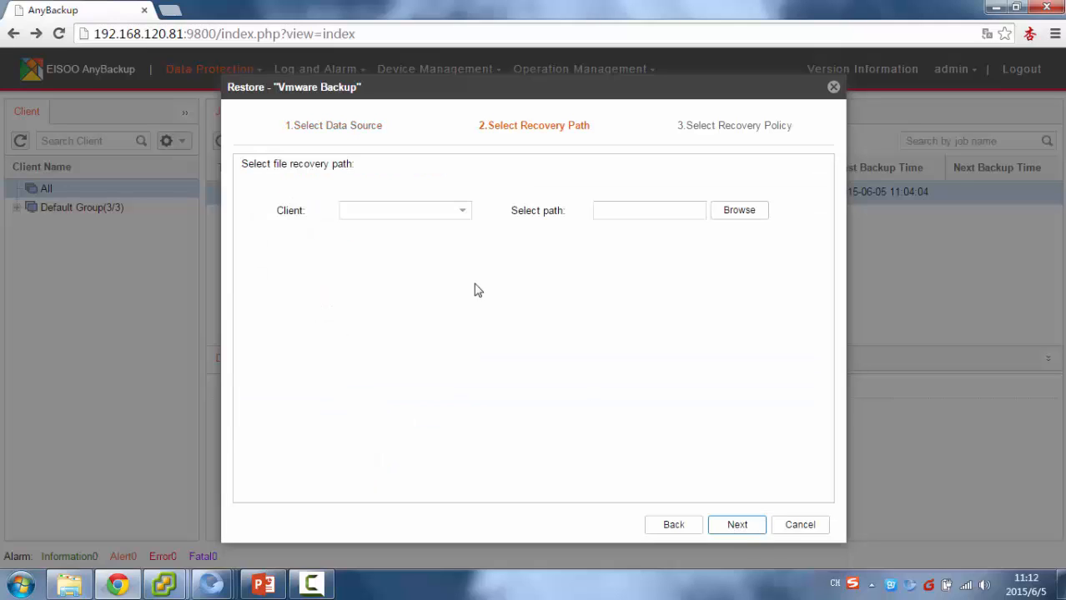
- Recover the folder to a path under C:\Users\Administrator on client 192.168.53.62 and check the restored Documents and Settings folder on the desktop
{"action": "left_click", "coordinate": [456, 216]}
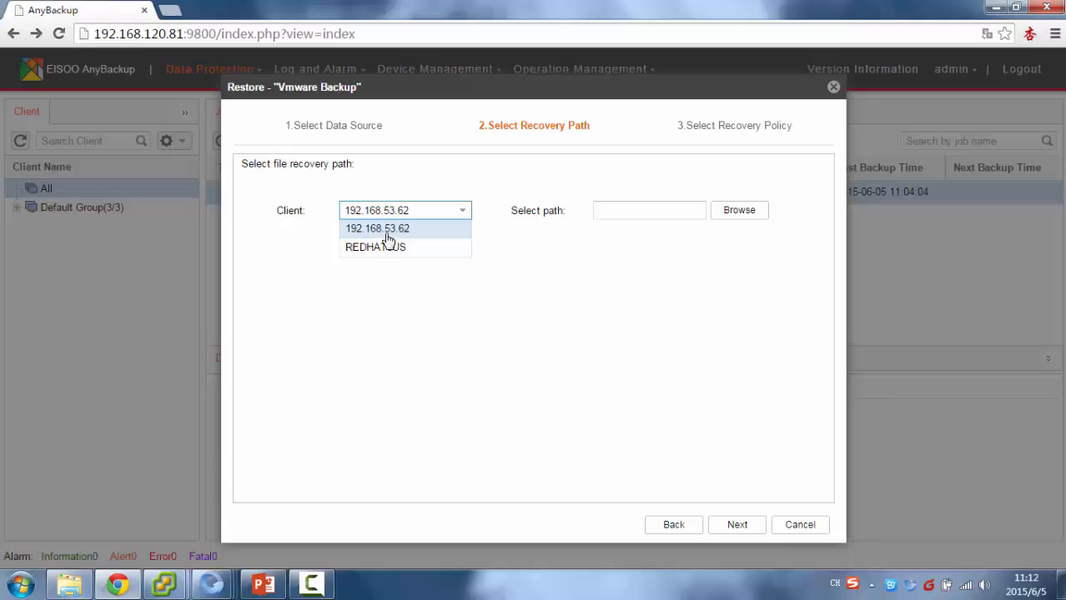
{"action": "left_click", "coordinate": [385, 232]}
{"action": "left_click", "coordinate": [668, 209]}
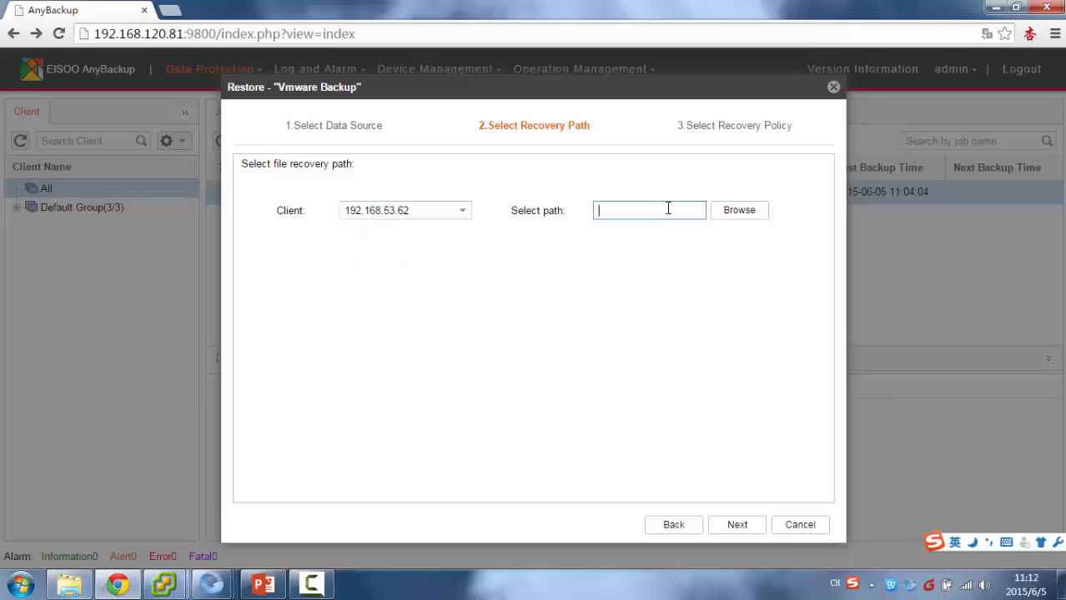
{"action": "left_click", "coordinate": [738, 215]}
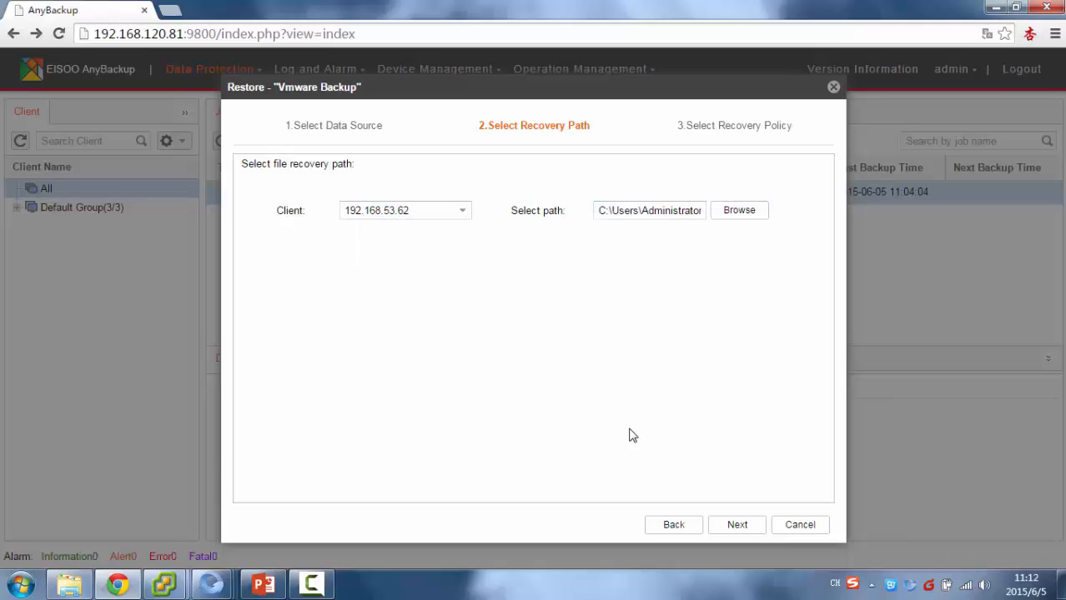
{"action": "left_click", "coordinate": [739, 526]}
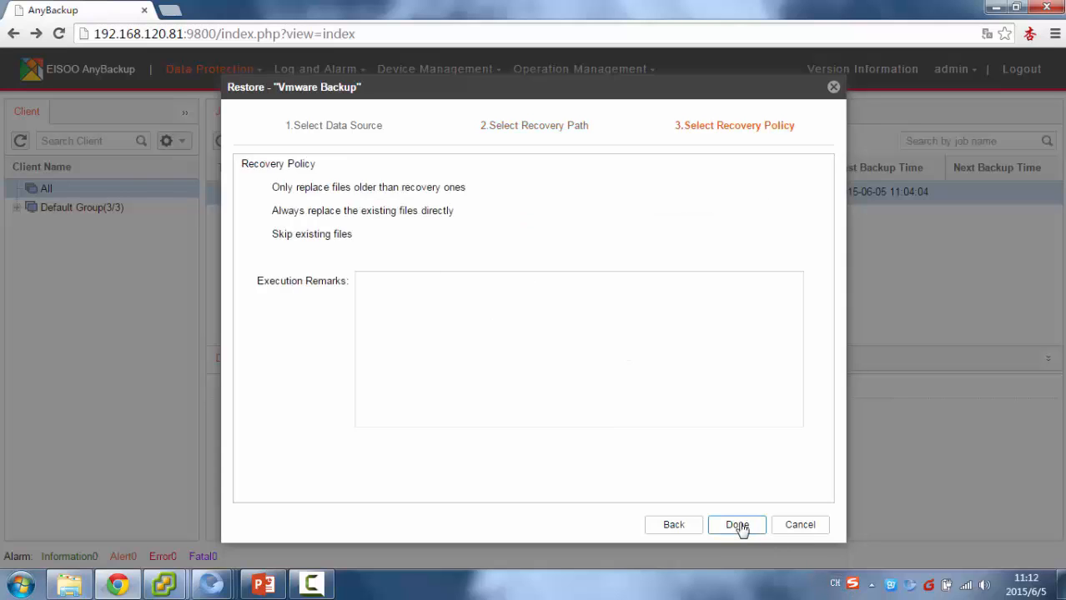
{"action": "left_click", "coordinate": [737, 527]}
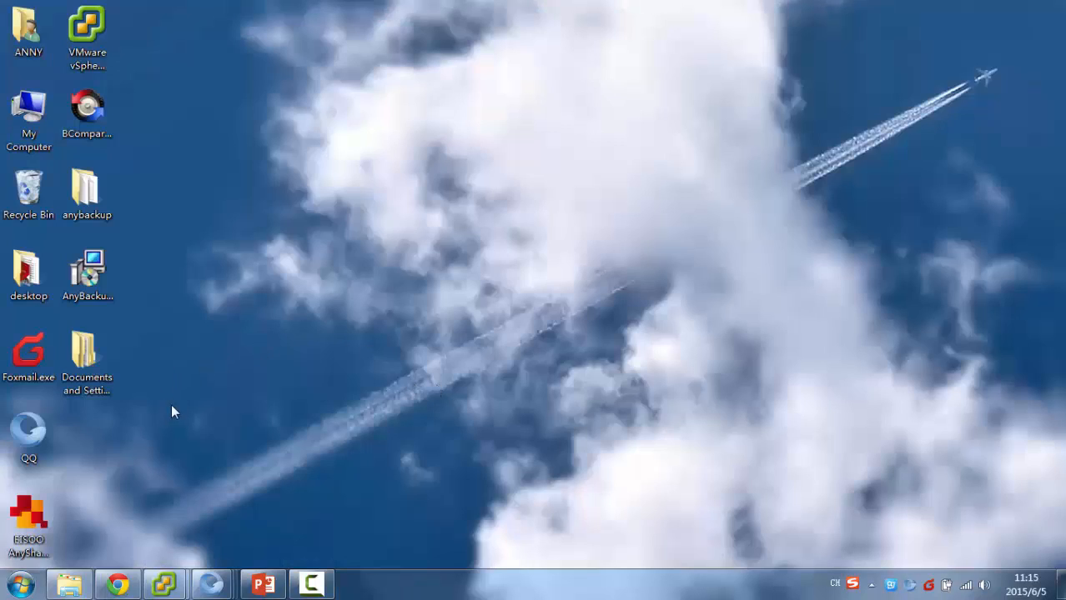
{"action": "left_click", "coordinate": [89, 360]}
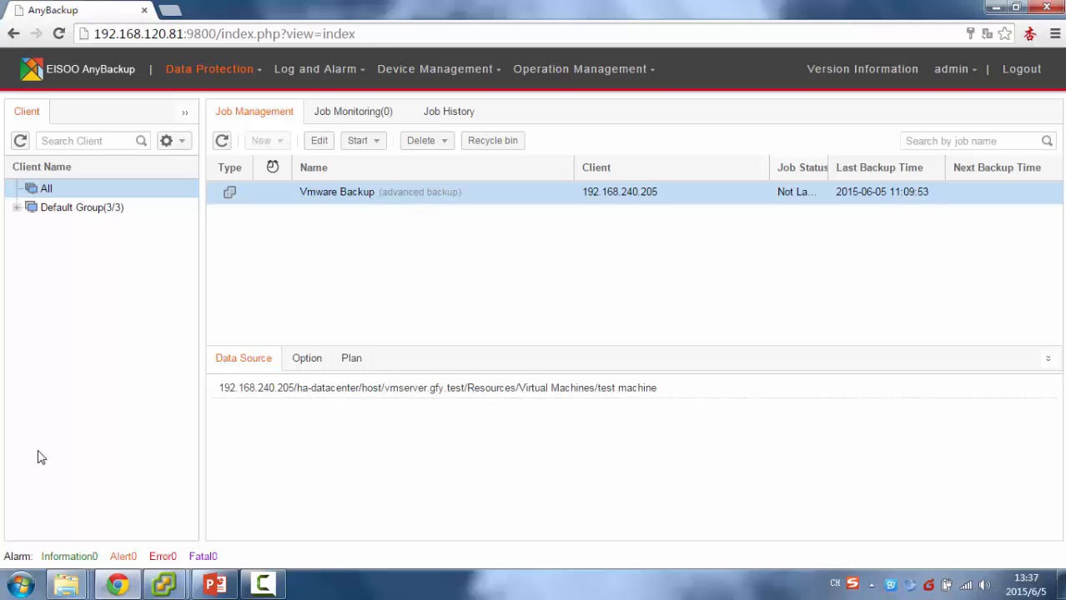
{"action": "left_click", "coordinate": [376, 142]}
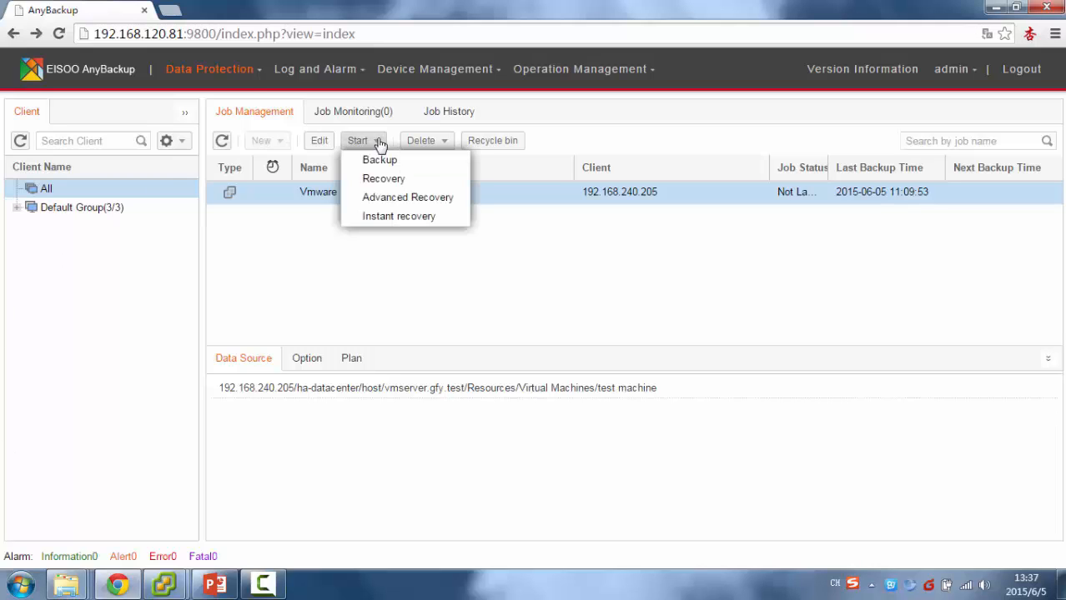
{"action": "left_click", "coordinate": [389, 216]}
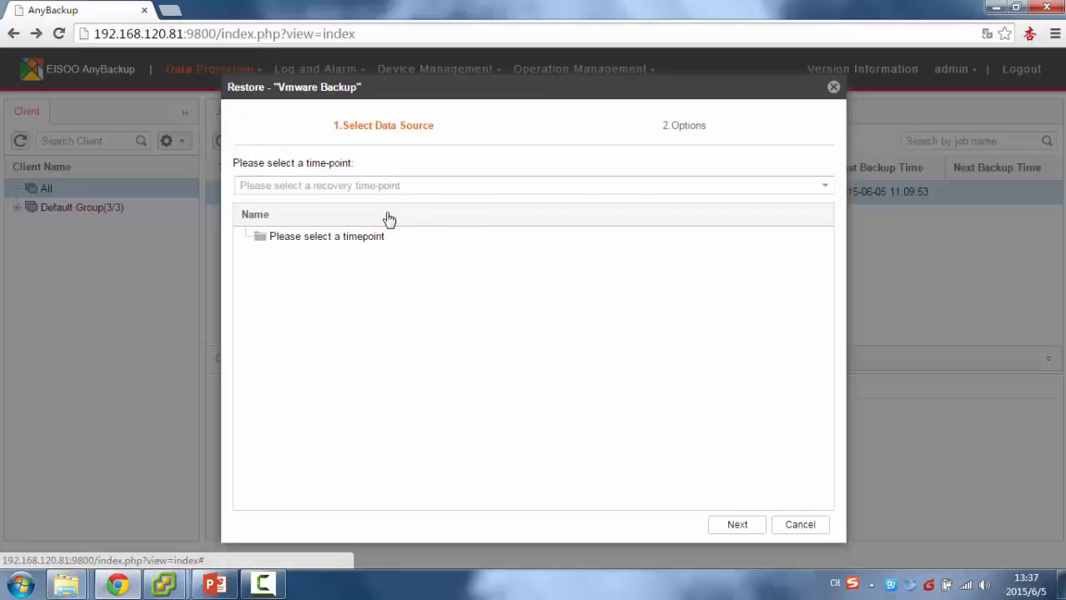
{"action": "left_click", "coordinate": [354, 188]}
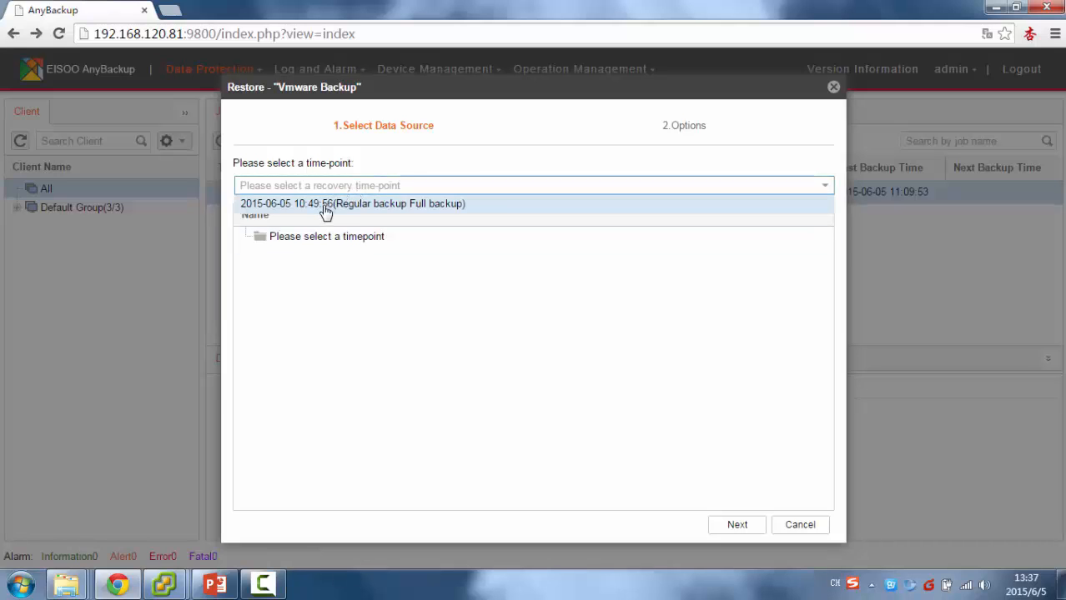
{"action": "left_click", "coordinate": [322, 207]}
- Choose test machine under Resources > Virtual Machines as the instant recovery source and proceed to the recovery options
{"action": "left_click", "coordinate": [265, 256]}
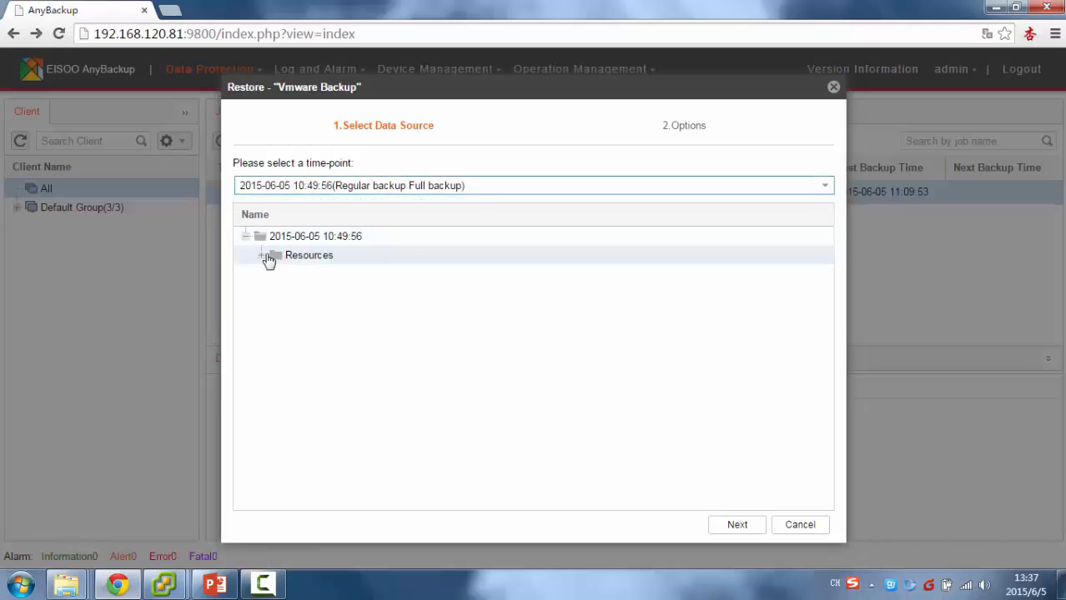
{"action": "left_click", "coordinate": [278, 275]}
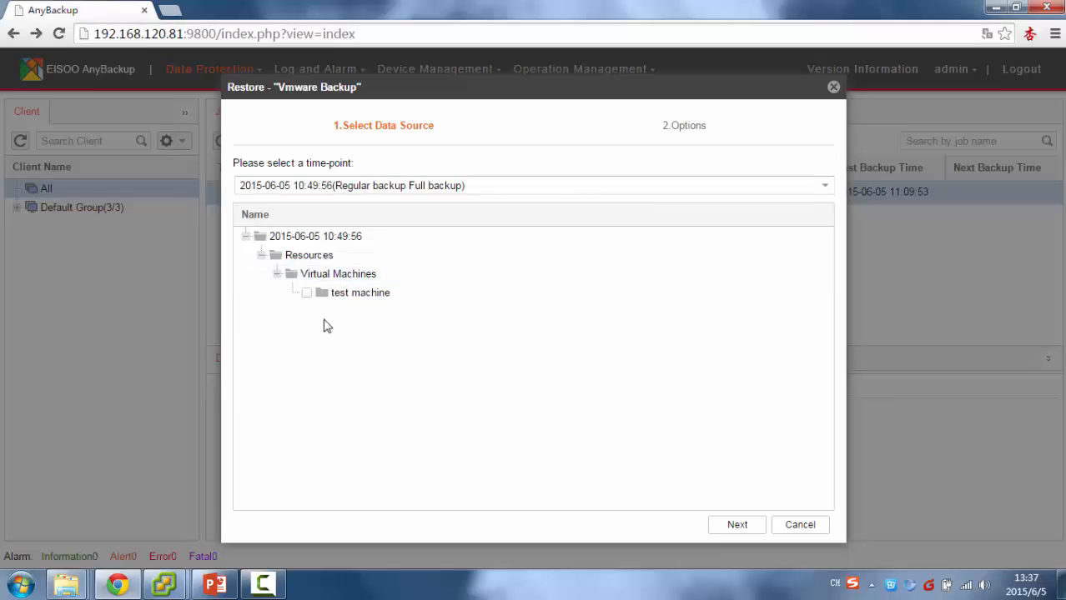
{"action": "left_click", "coordinate": [307, 293]}
{"action": "left_click", "coordinate": [737, 524]}
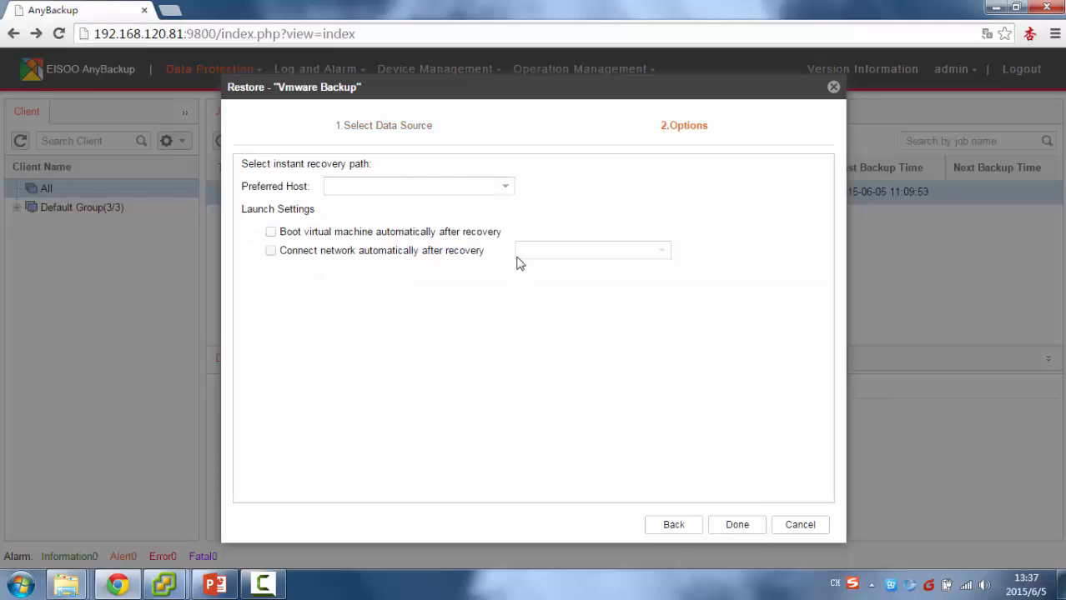
- Run the instant recovery with vmserver.gfy.test as the preferred host, leaving automatic boot and automatic network connection after recovery disabled
{"action": "left_click", "coordinate": [501, 188]}
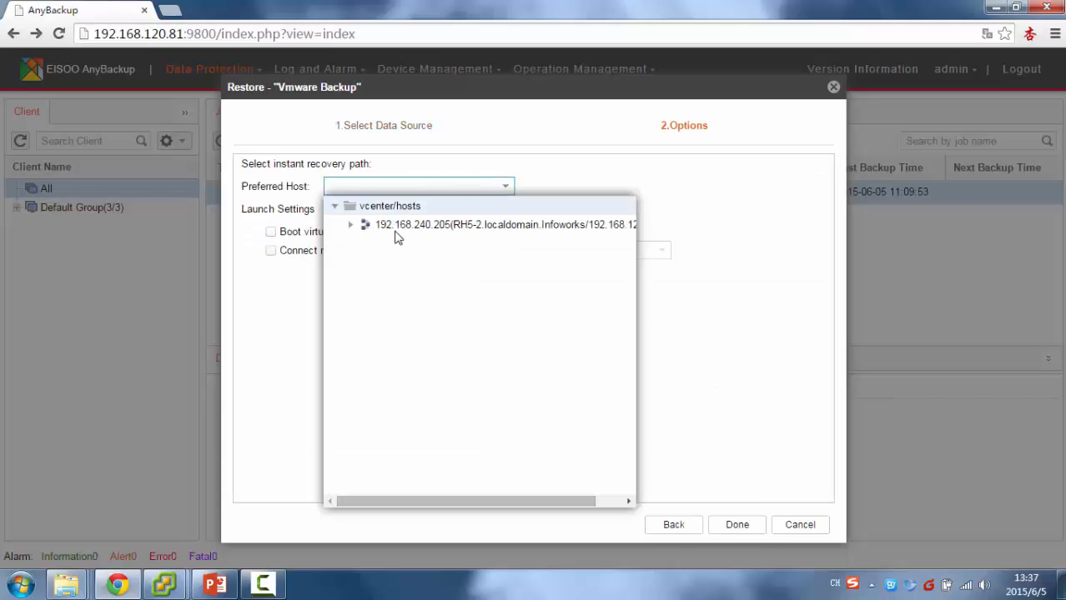
{"action": "left_click", "coordinate": [352, 226]}
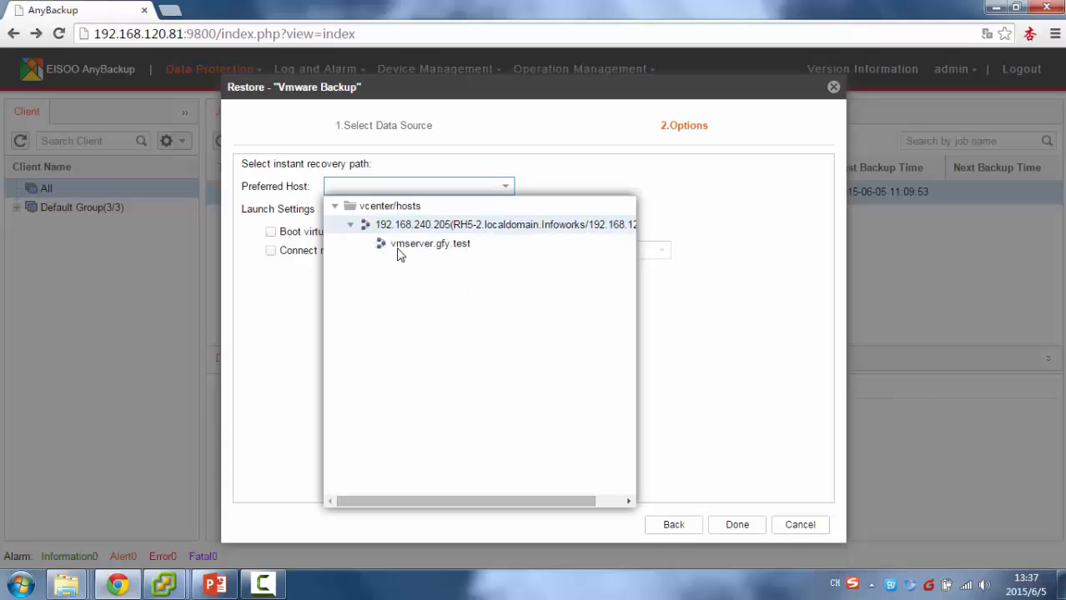
{"action": "left_click", "coordinate": [396, 246]}
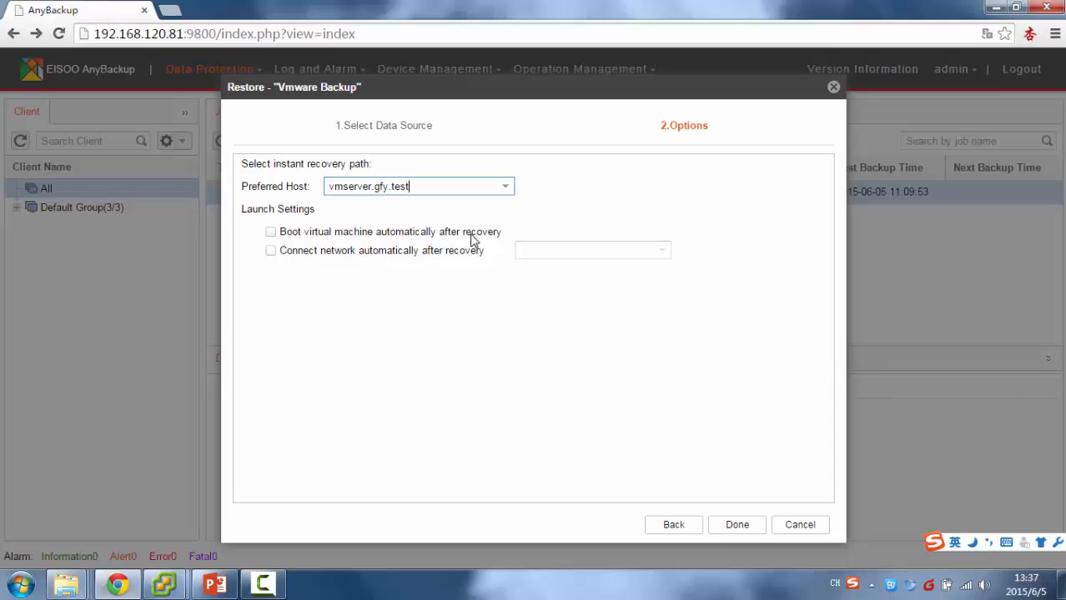
{"action": "left_click", "coordinate": [270, 232]}
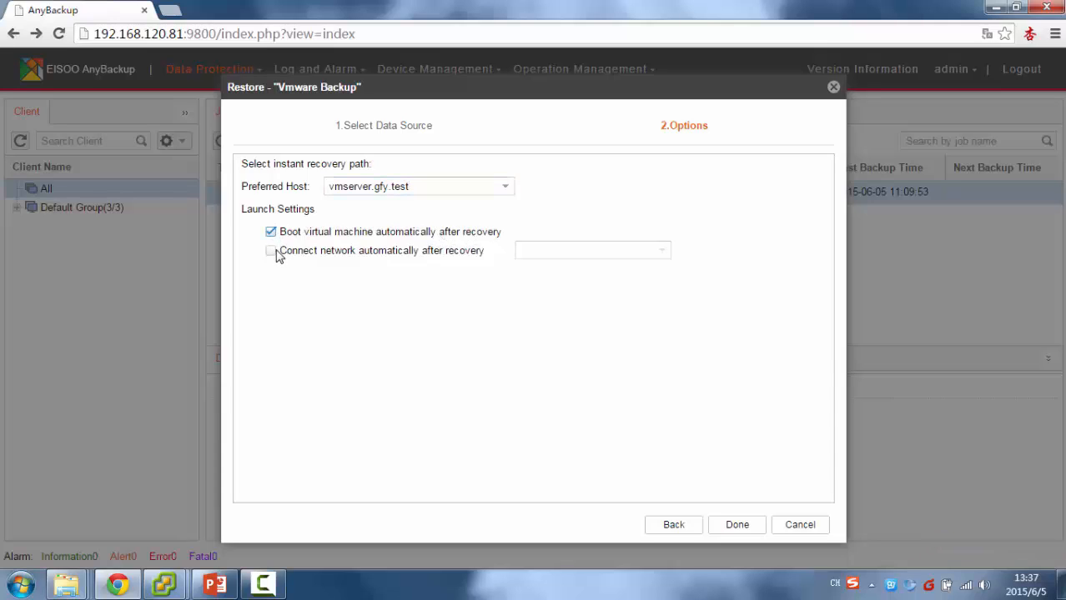
{"action": "left_click", "coordinate": [272, 250]}
{"action": "left_click", "coordinate": [270, 231]}
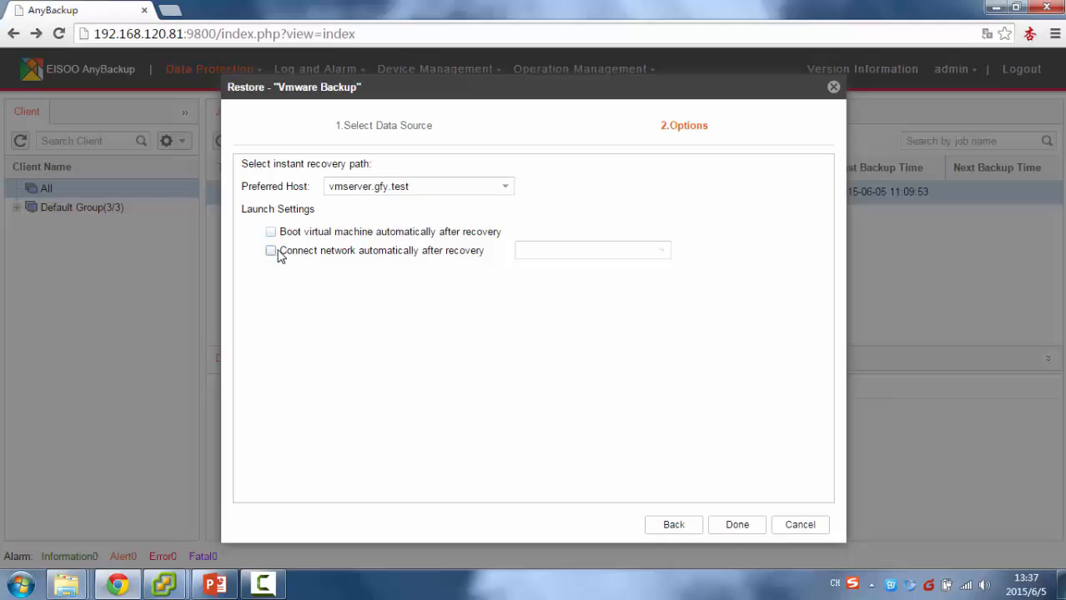
{"action": "left_click", "coordinate": [746, 524]}
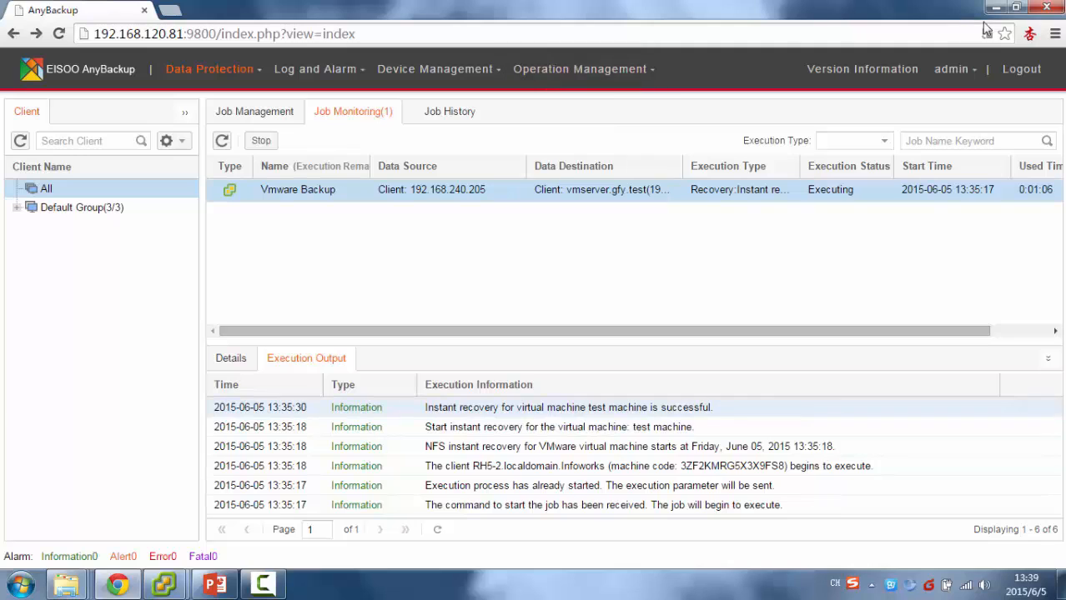
{"action": "mouse_move", "coordinate": [166, 587]}
{"action": "left_click", "coordinate": [129, 492]}
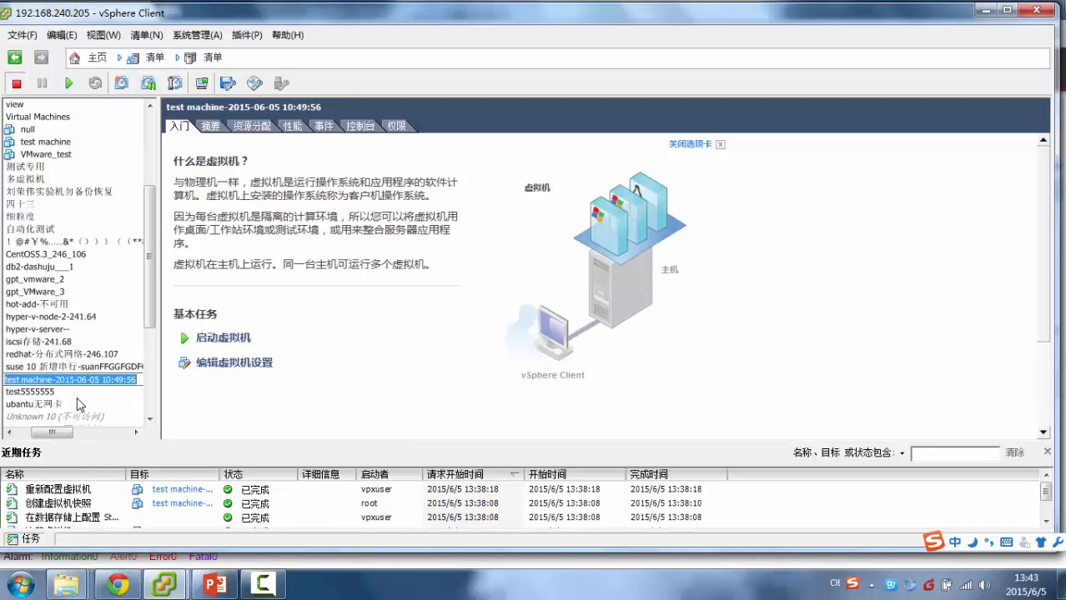
{"action": "key", "text": "Escape"}
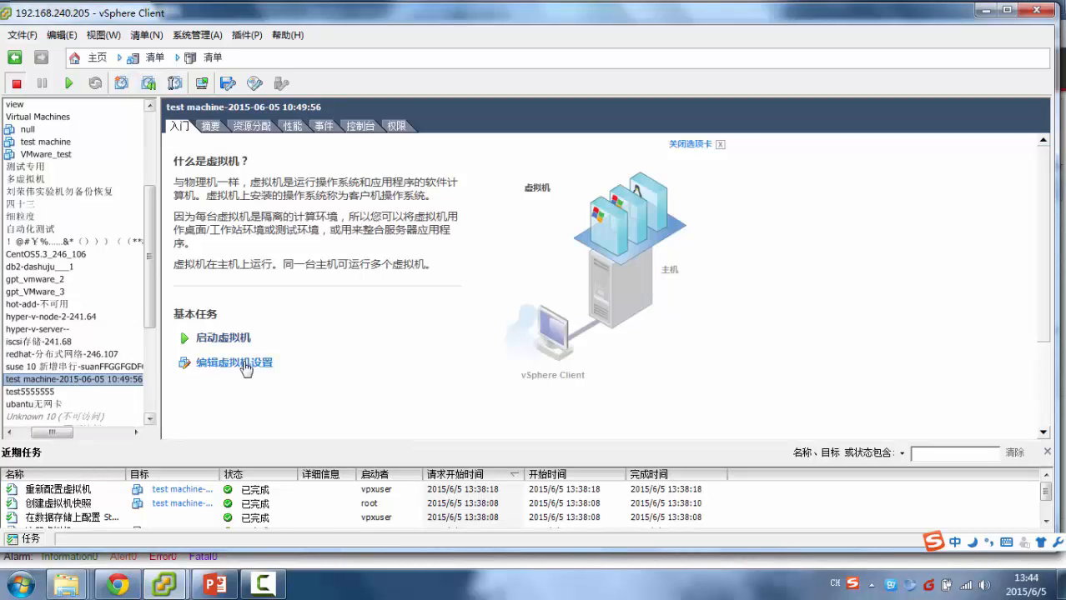
{"action": "mouse_move", "coordinate": [237, 356]}
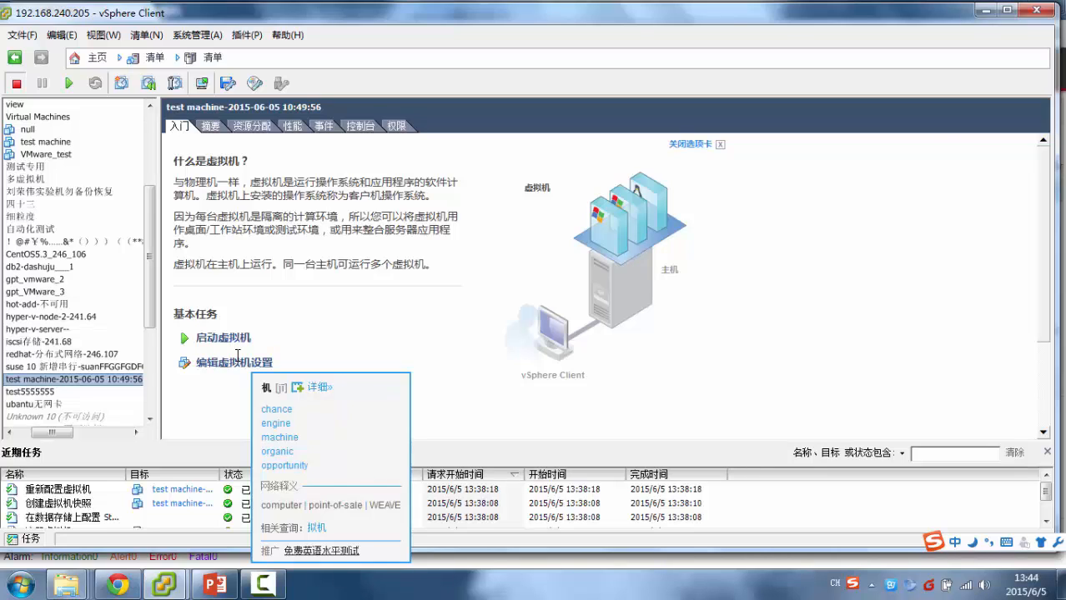
{"action": "left_click", "coordinate": [68, 381]}
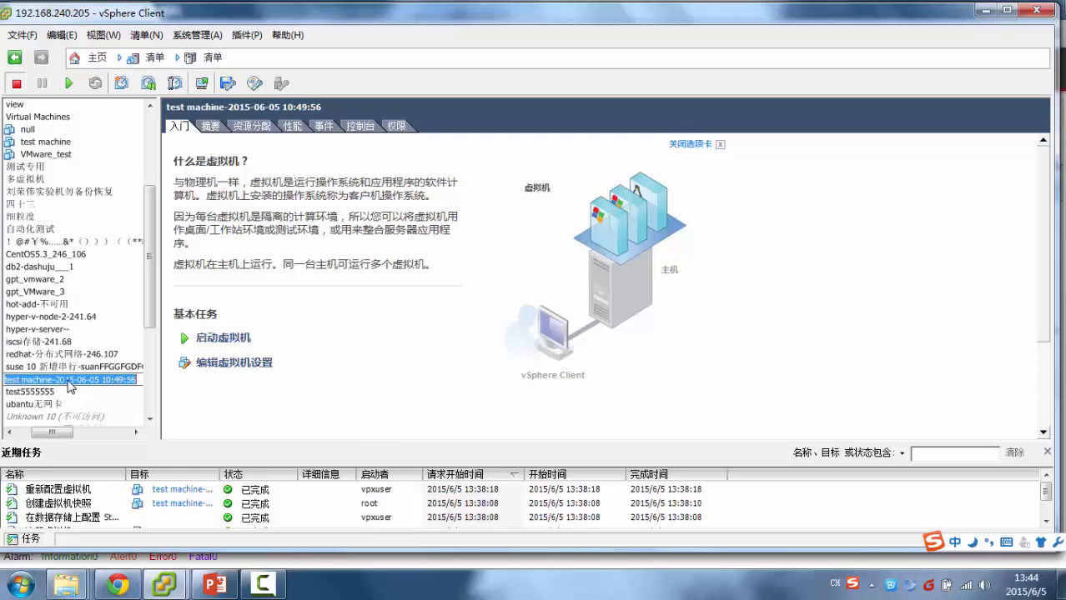
{"action": "left_click", "coordinate": [37, 394]}
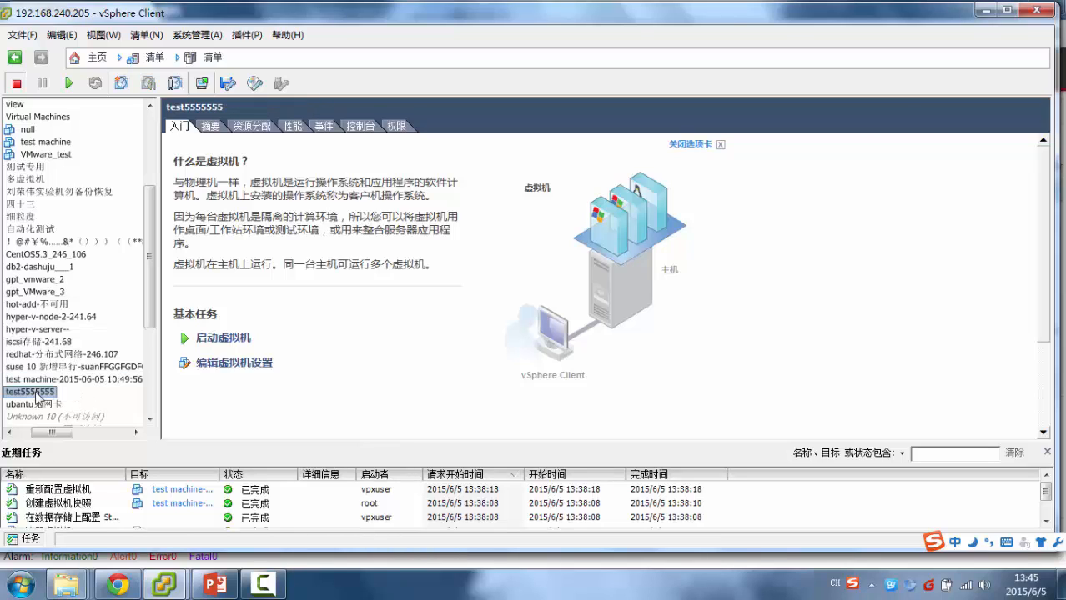
- Switch back to AnyBackup and stop the executing instant recovery job of Vmware Backup
{"action": "left_click", "coordinate": [117, 584]}
{"action": "left_click", "coordinate": [261, 140]}
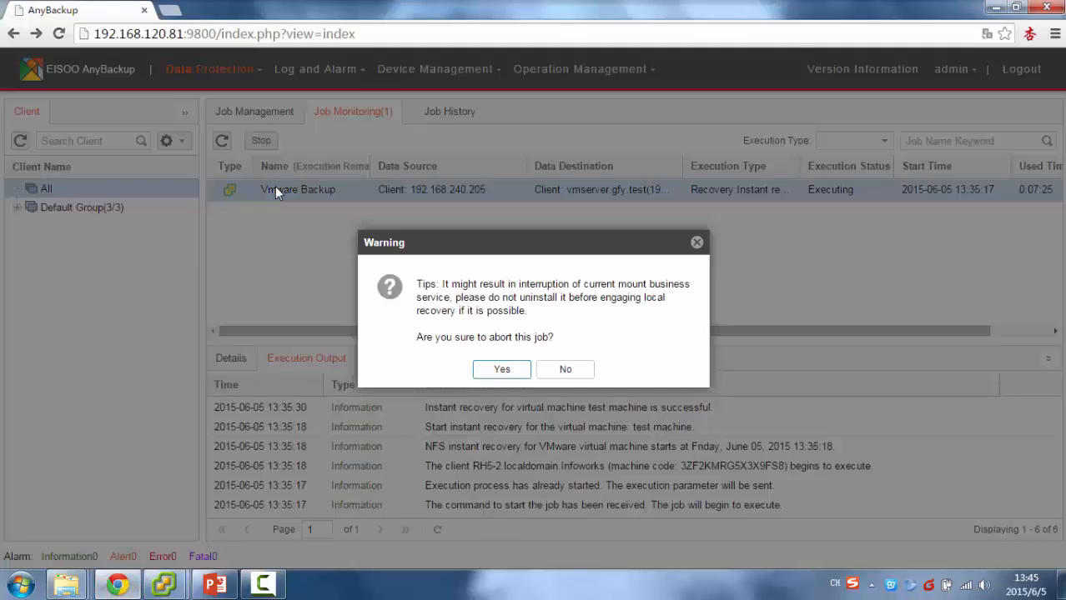